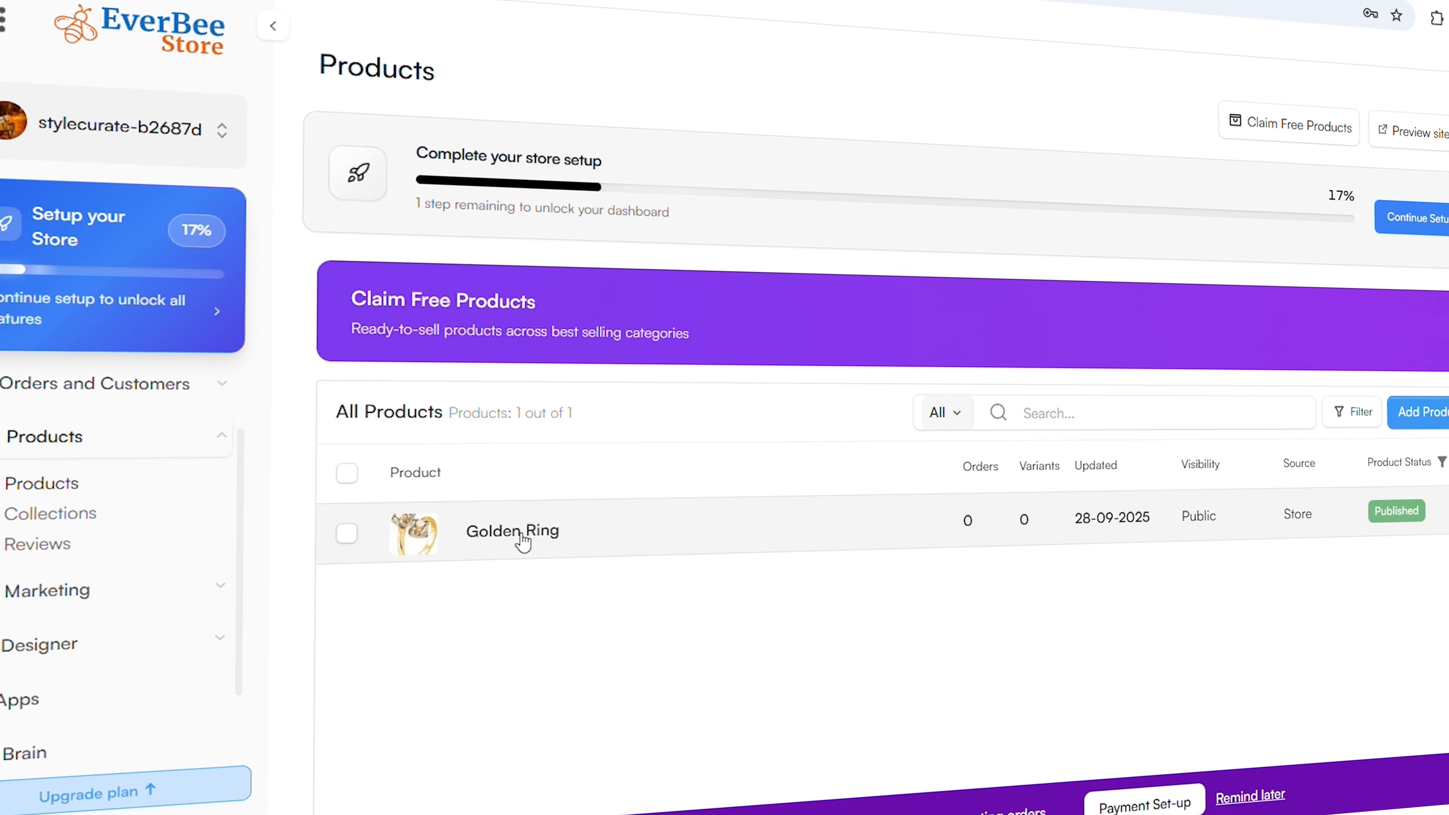
Open the Golden Ring product for editing and make its Description section title editable
click(525, 534)
scroll(571, 514, up, 2)
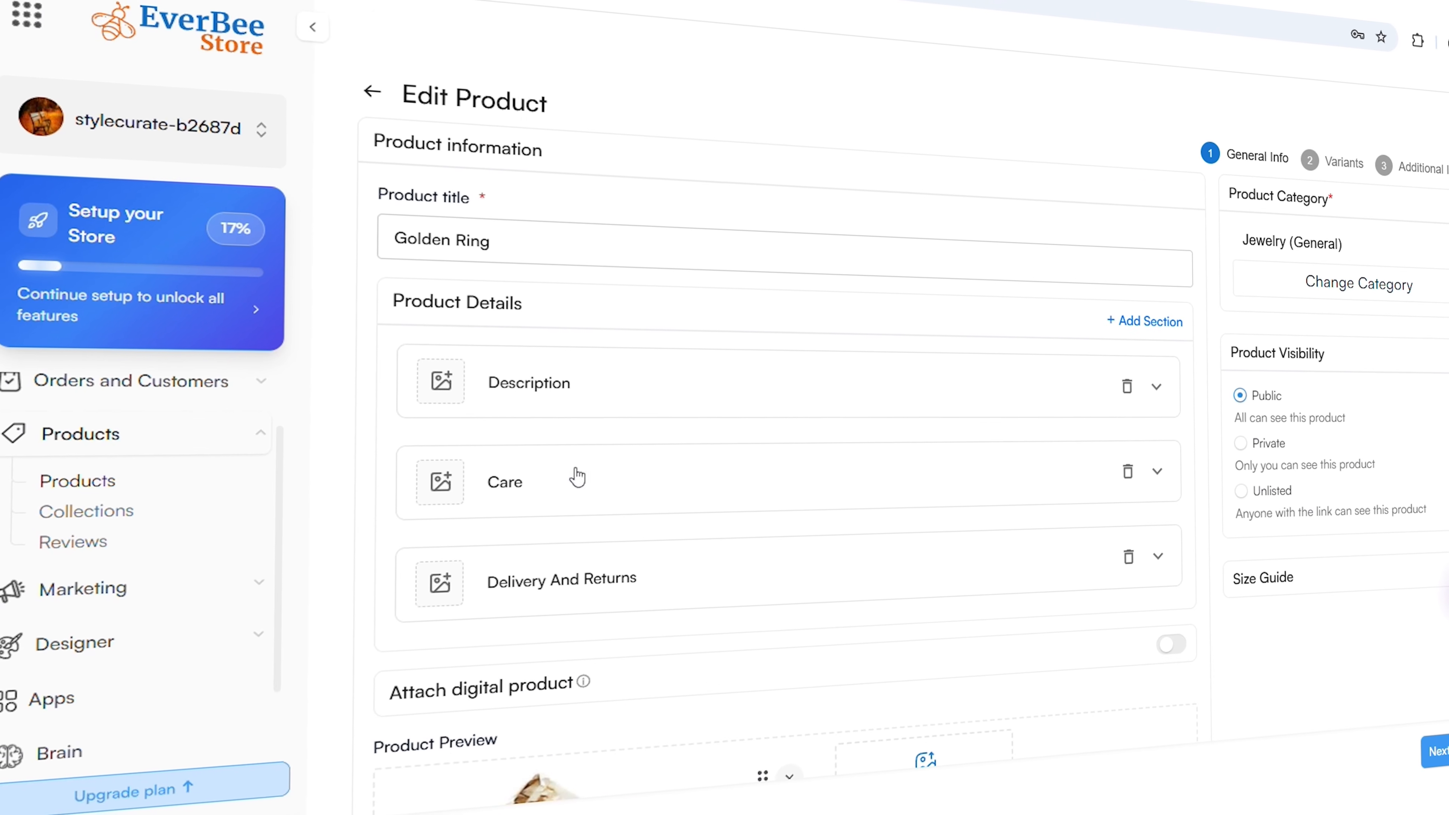
click(572, 389)
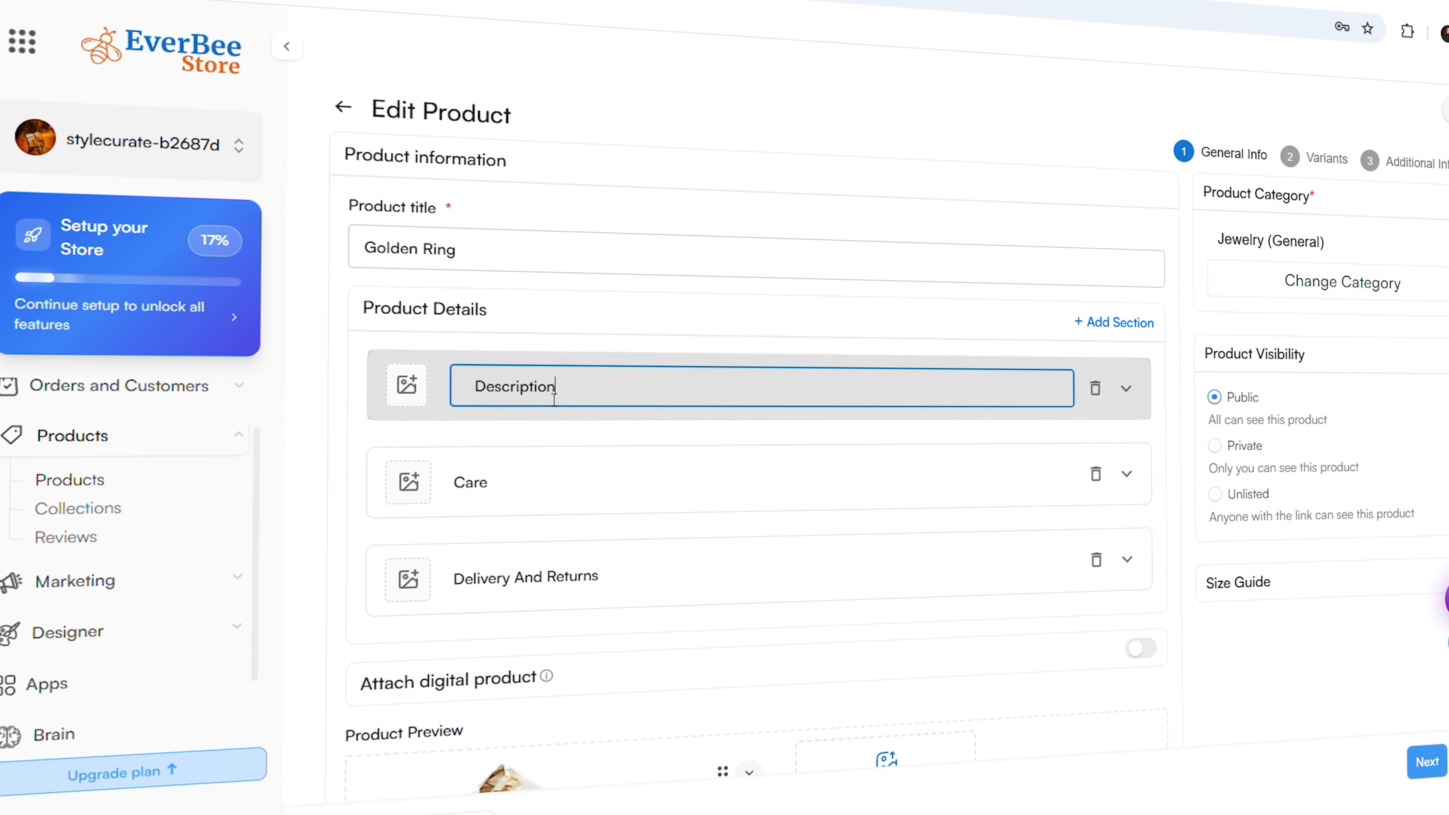
click(591, 441)
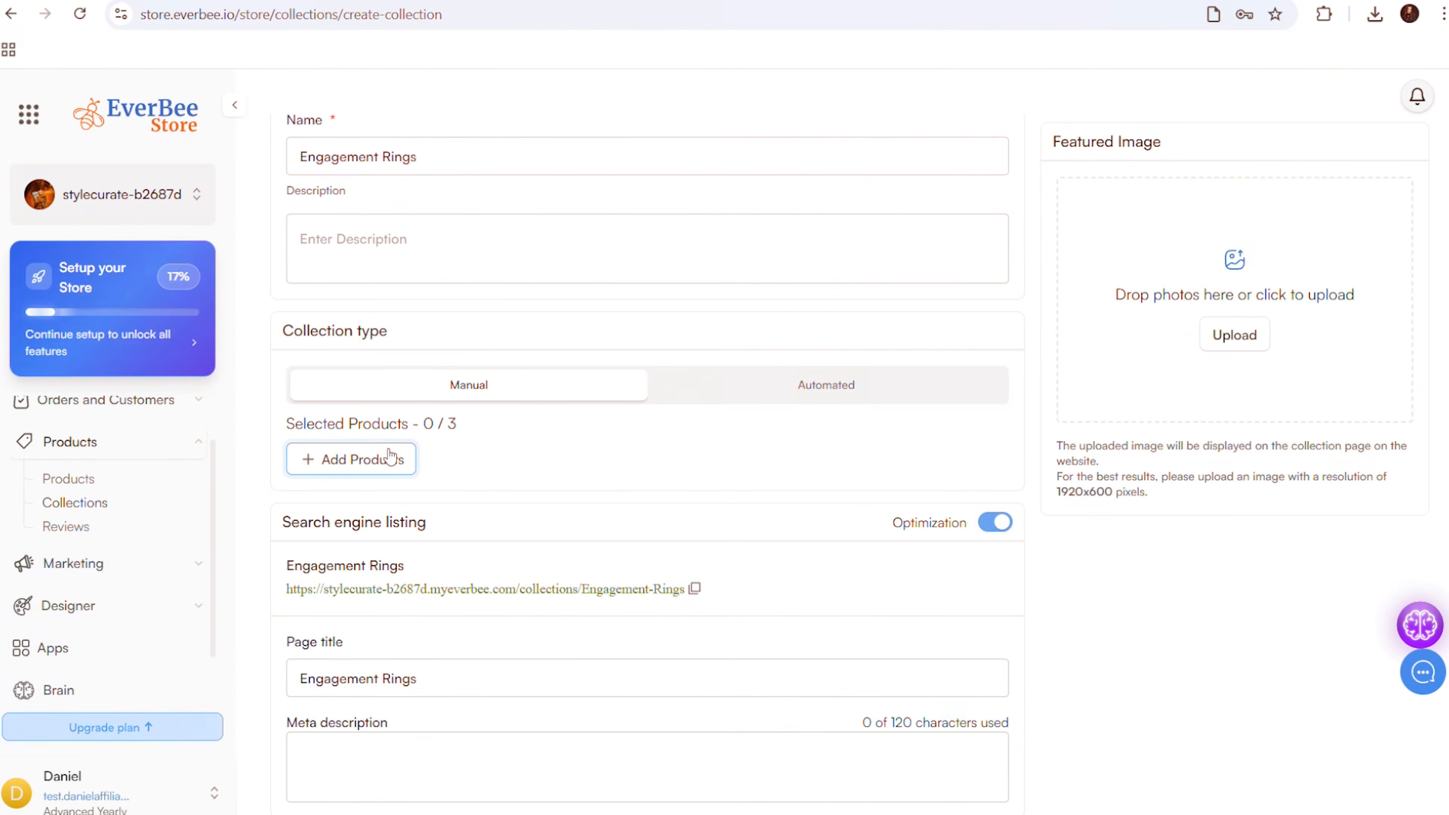
Open the product selection list for the Engagement Rings collection
click(383, 454)
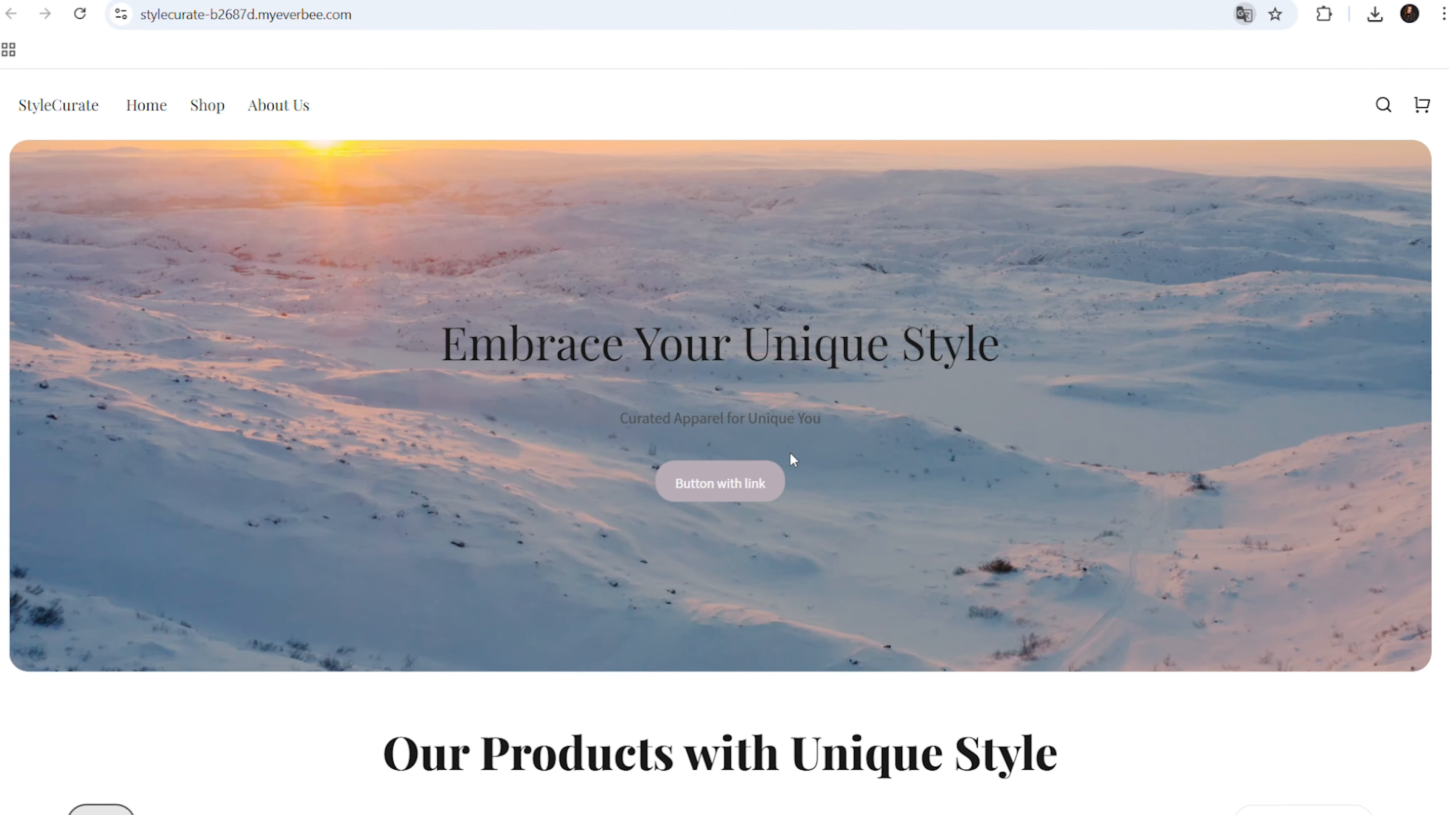
scroll(791, 456, down, 5)
scroll(791, 457, down, 6)
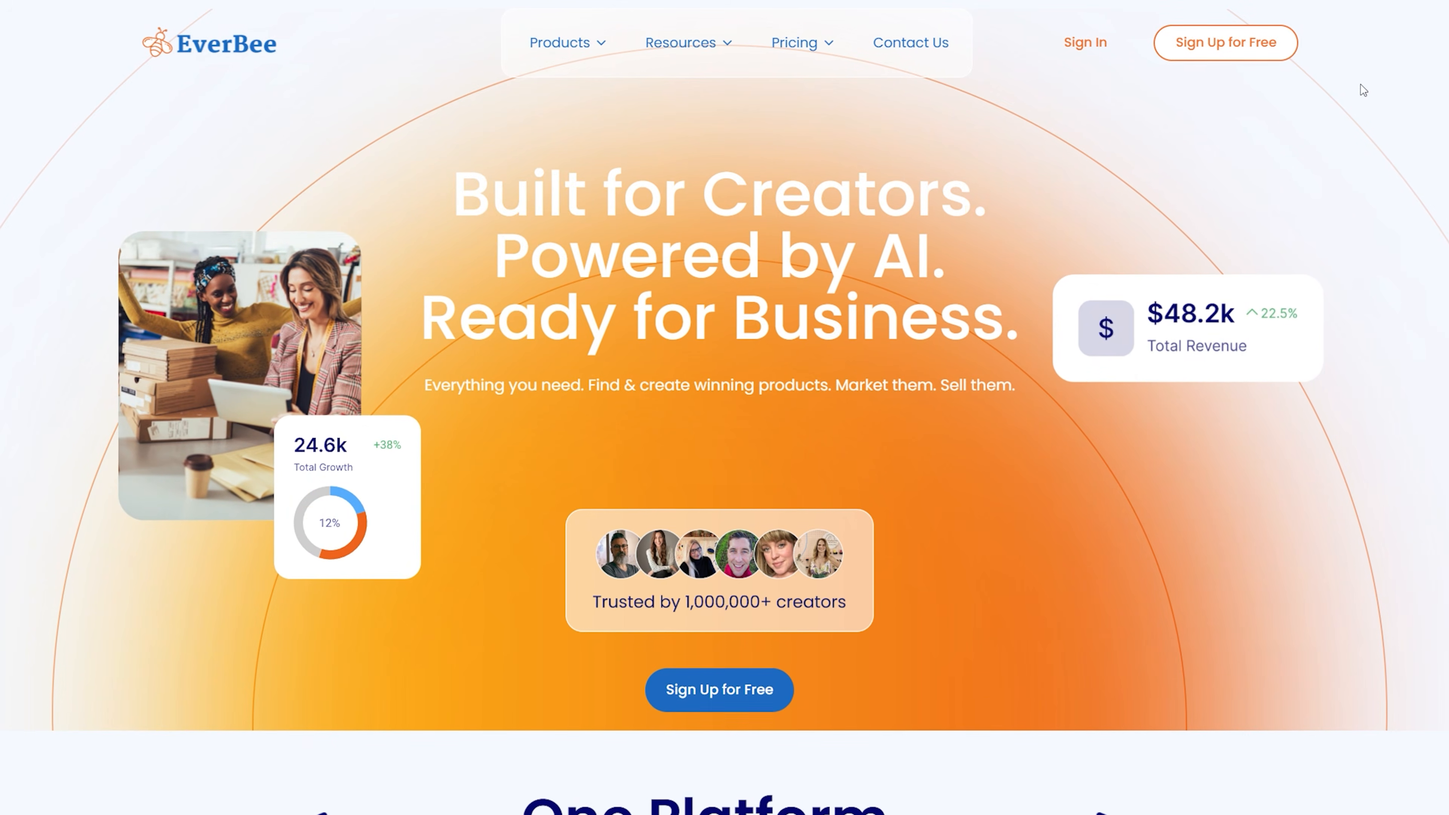
scroll(1214, 138, down, 5)
scroll(1214, 140, down, 3)
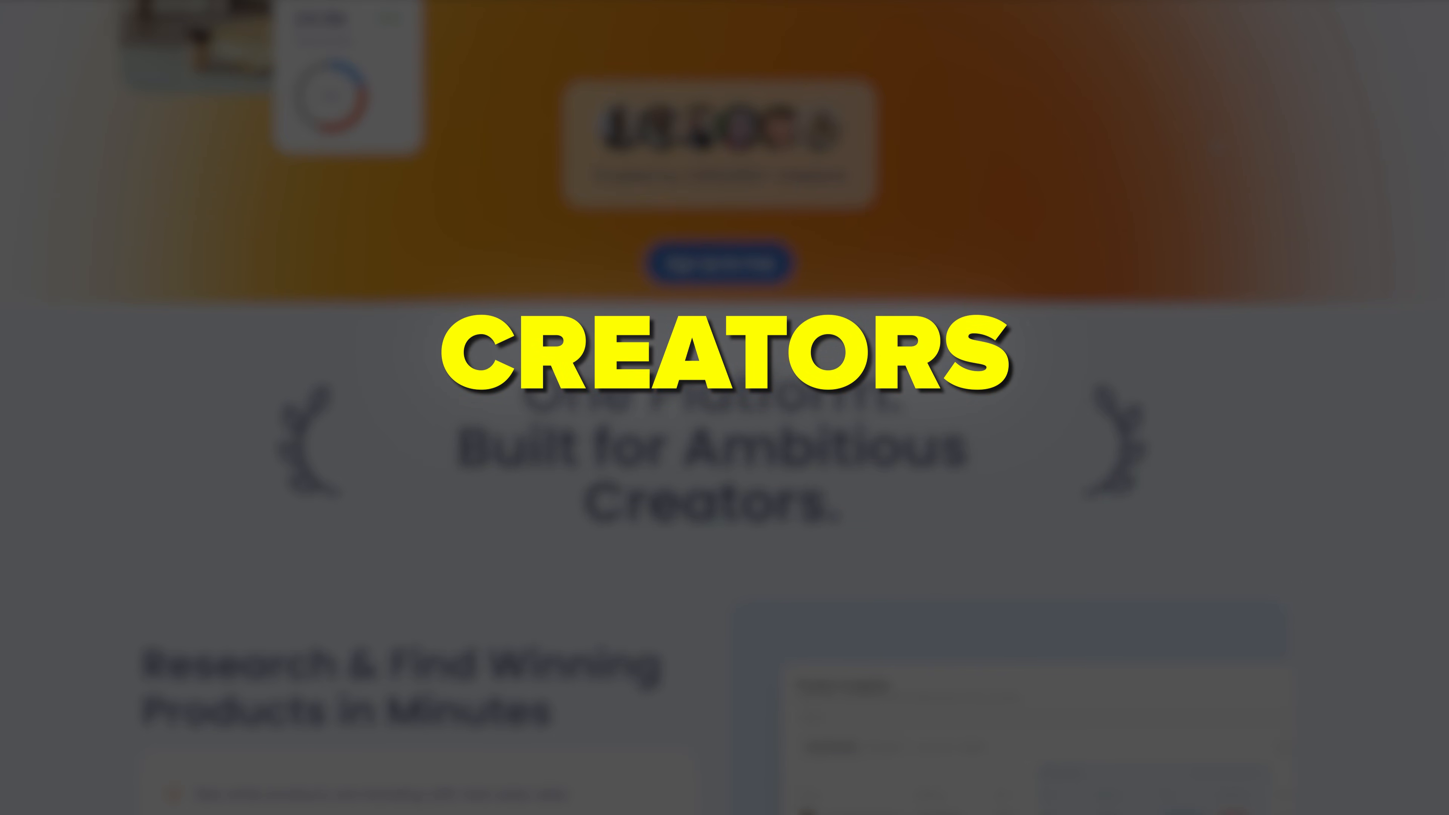
scroll(1214, 139, down, 9)
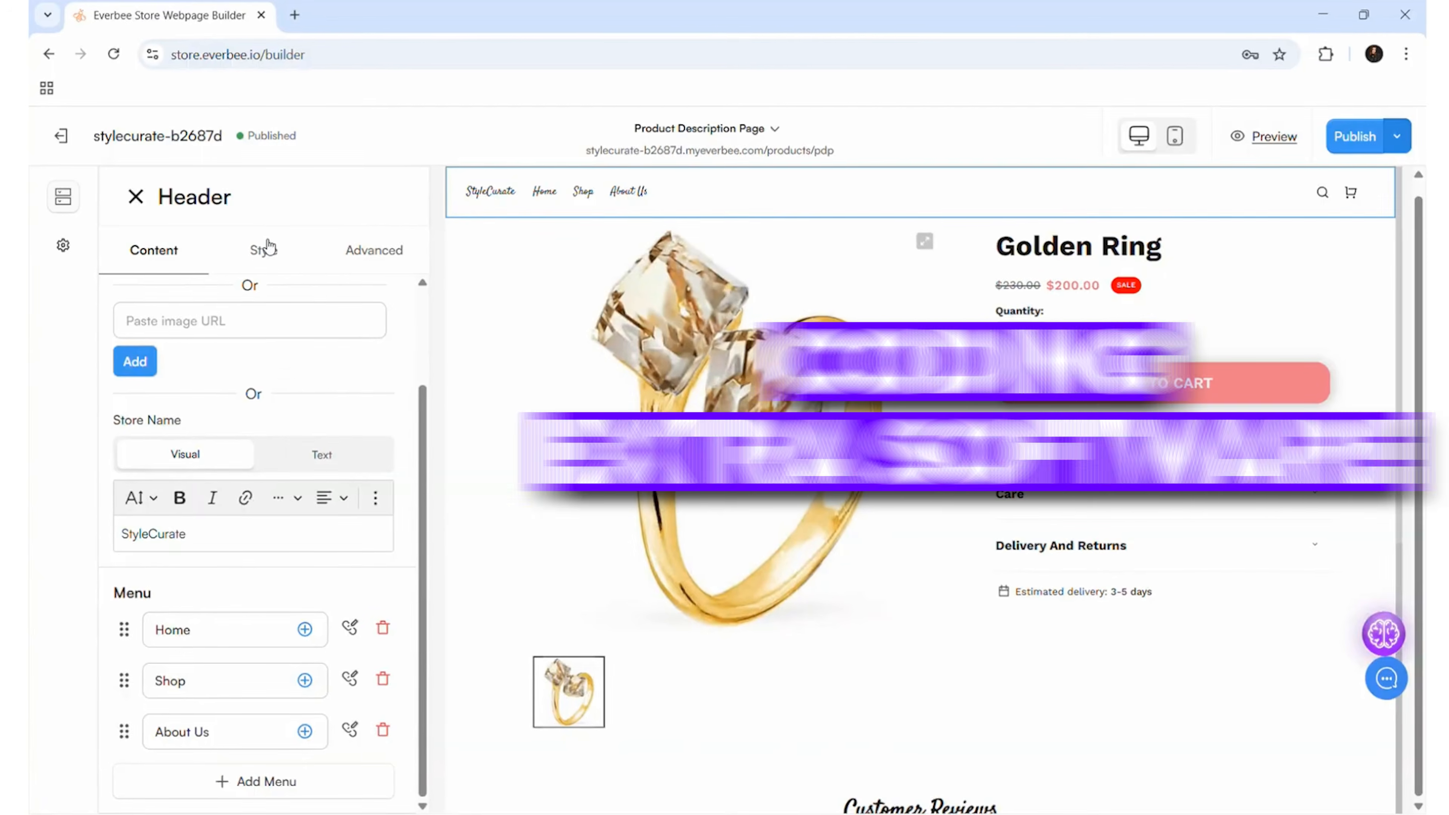
Open the style settings of the Header section on the product description page
click(263, 247)
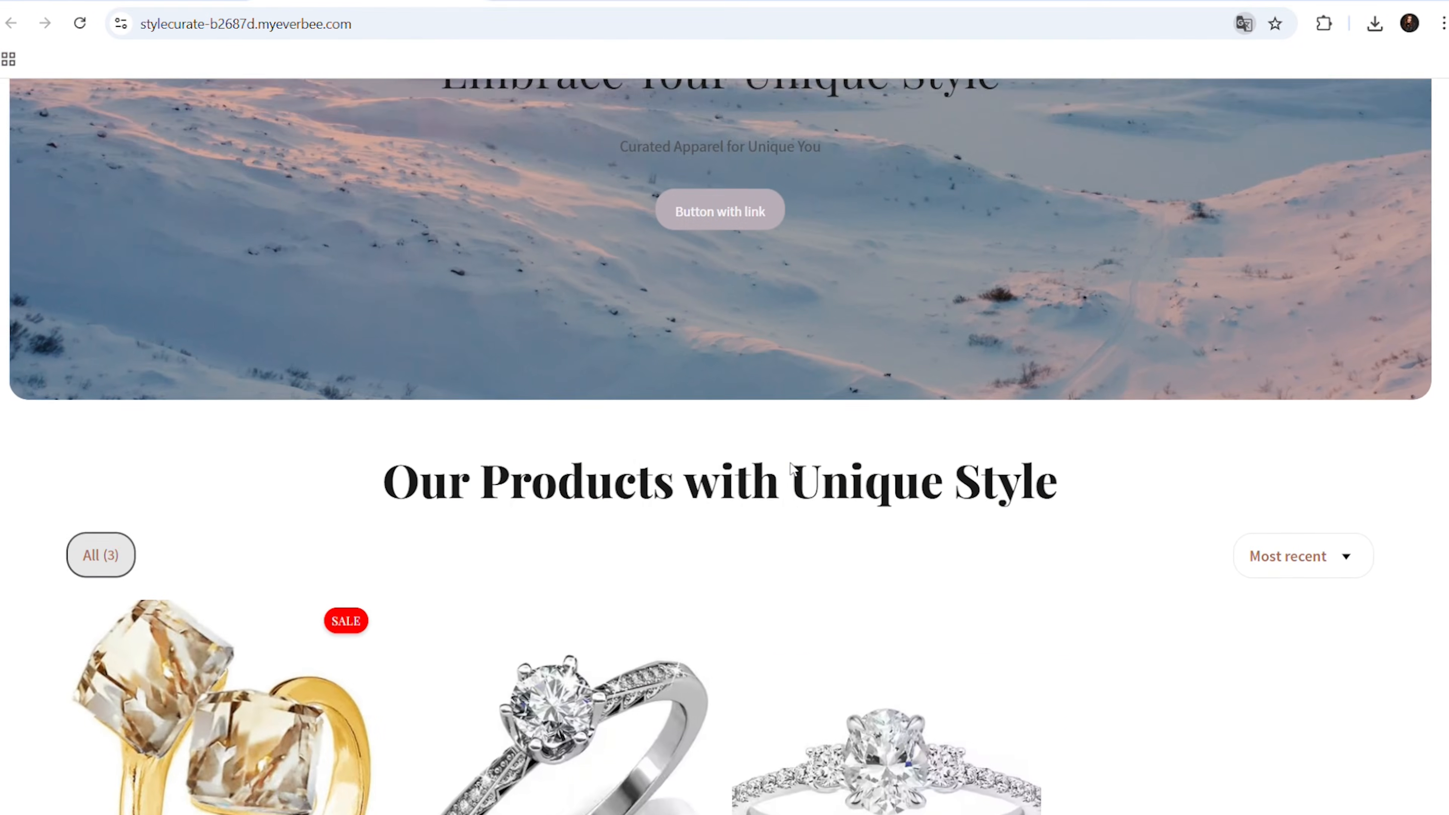
Look through the products on the published store's home page and open the Golden Ring product page
scroll(791, 466, down, 3)
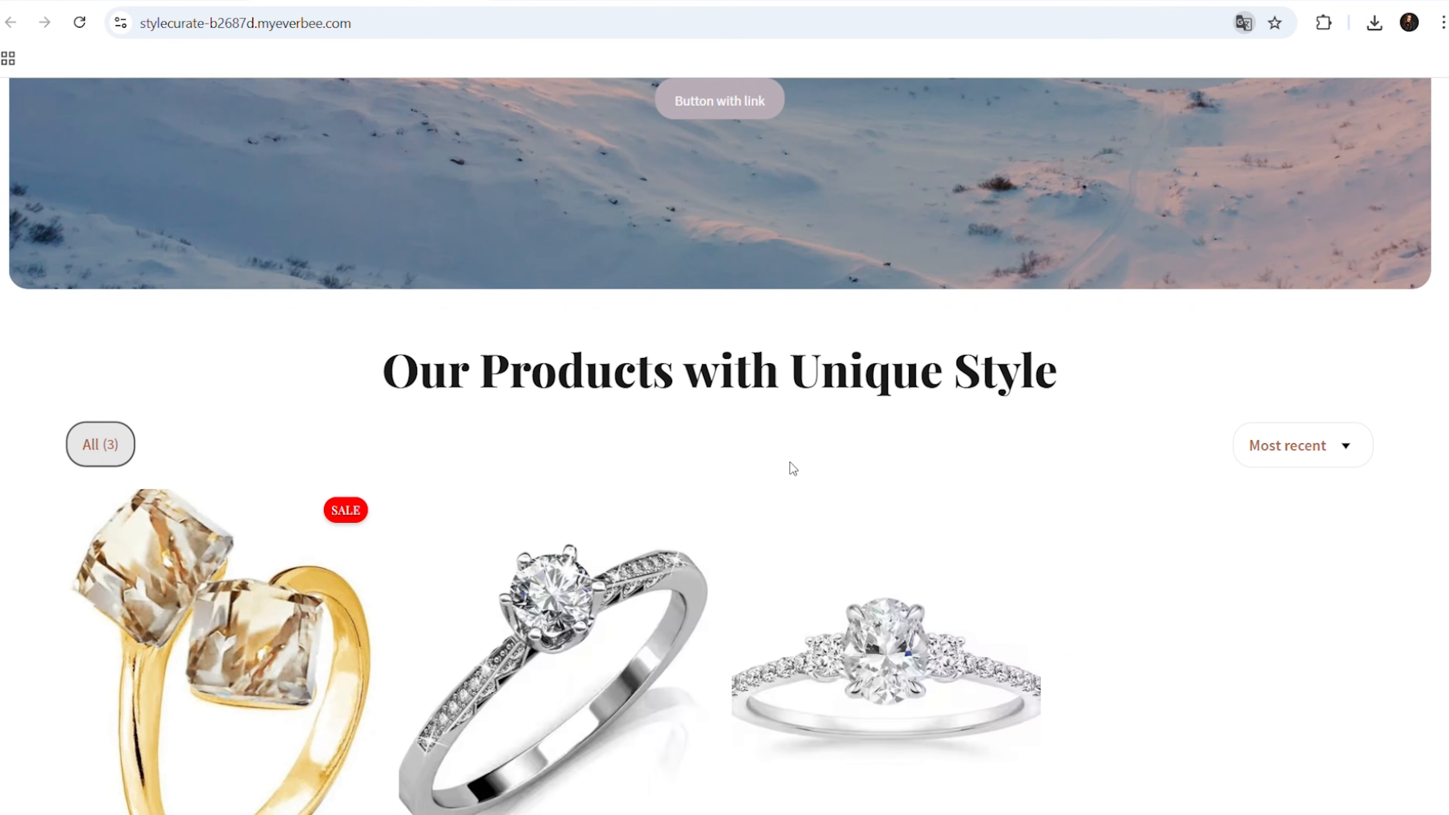
scroll(795, 468, down, 3)
click(219, 437)
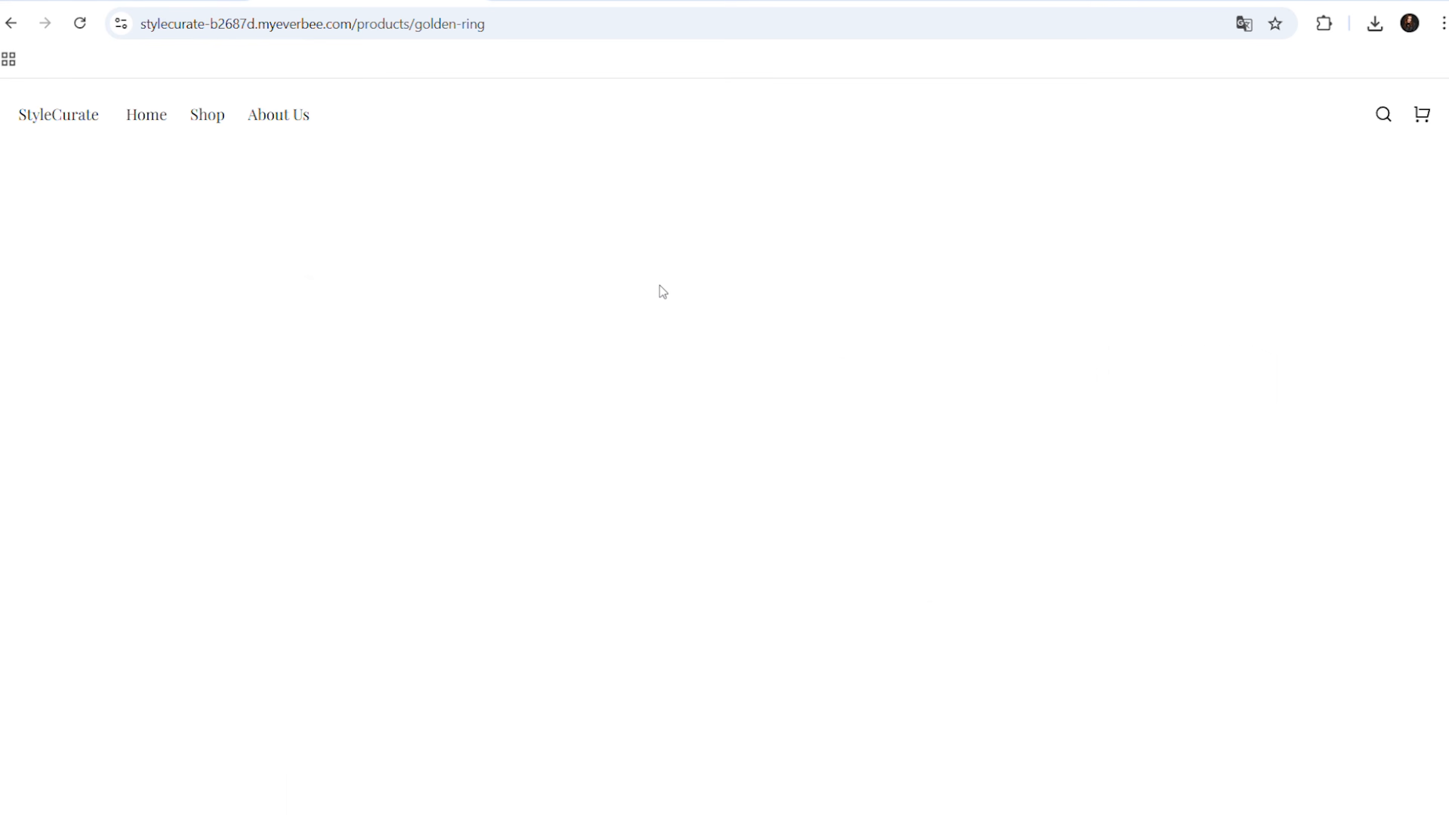
scroll(419, 501, down, 4)
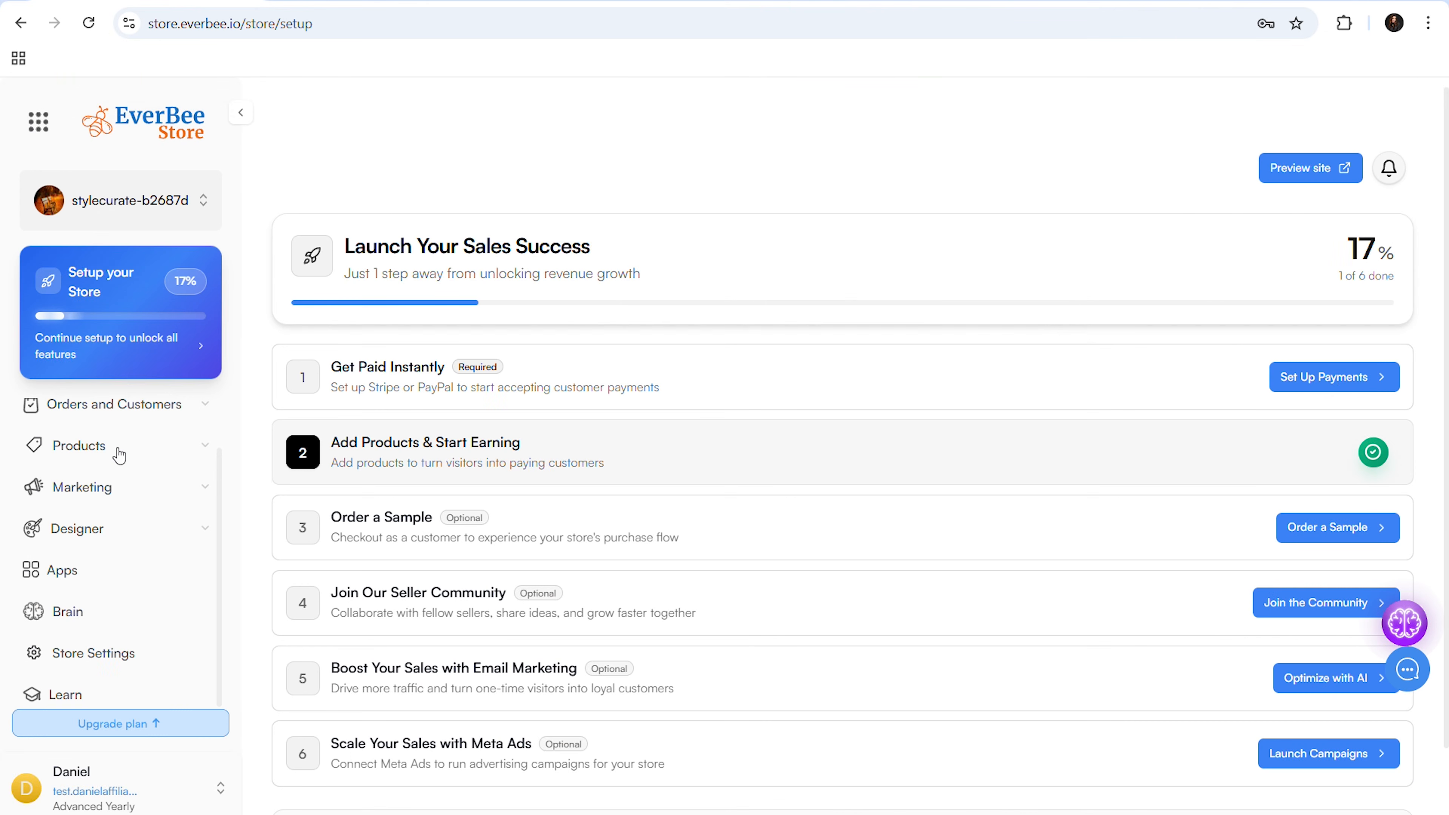
Open the Golden Ring product for editing from the store's product list
click(153, 403)
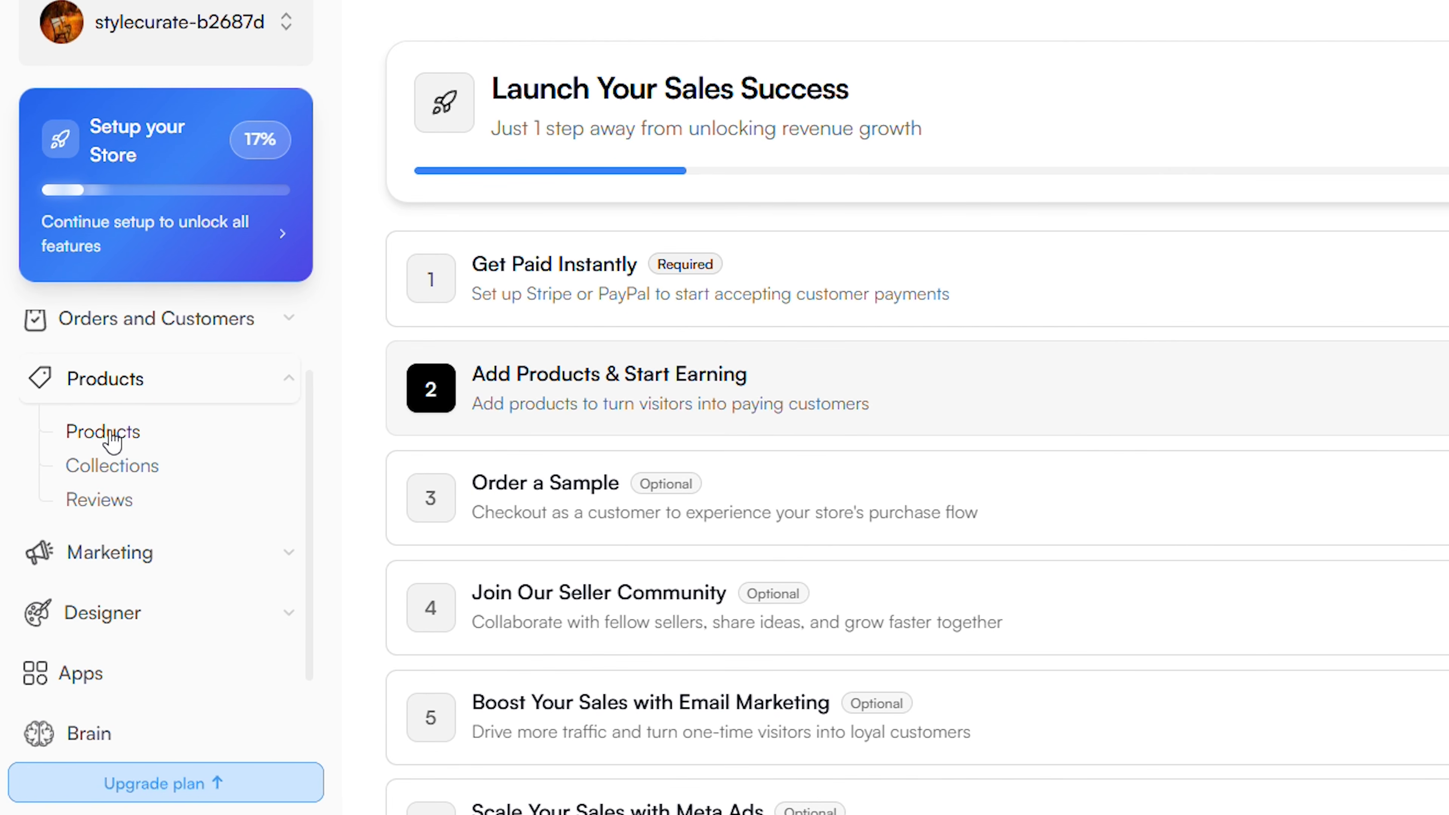
click(113, 437)
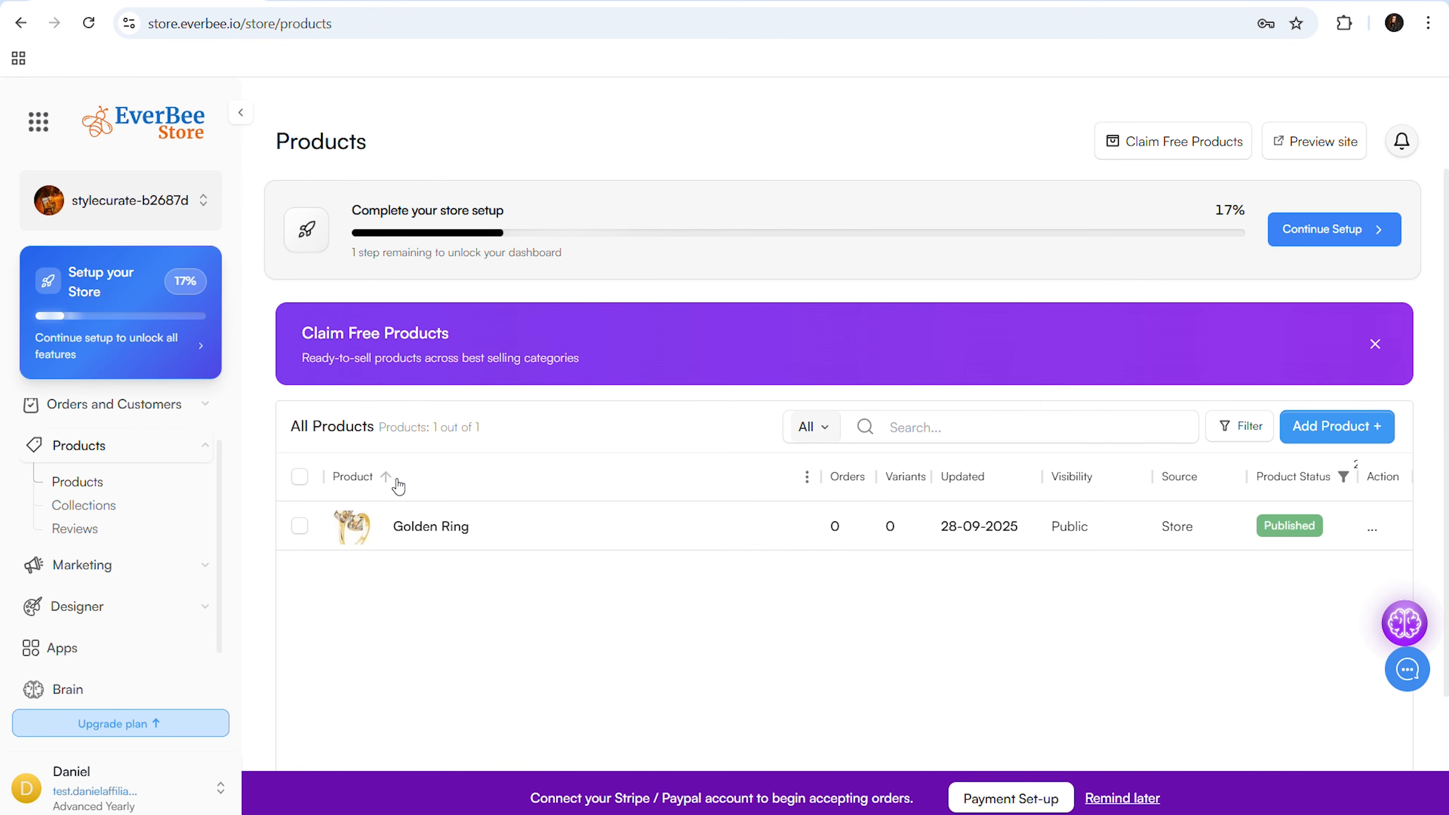
click(437, 528)
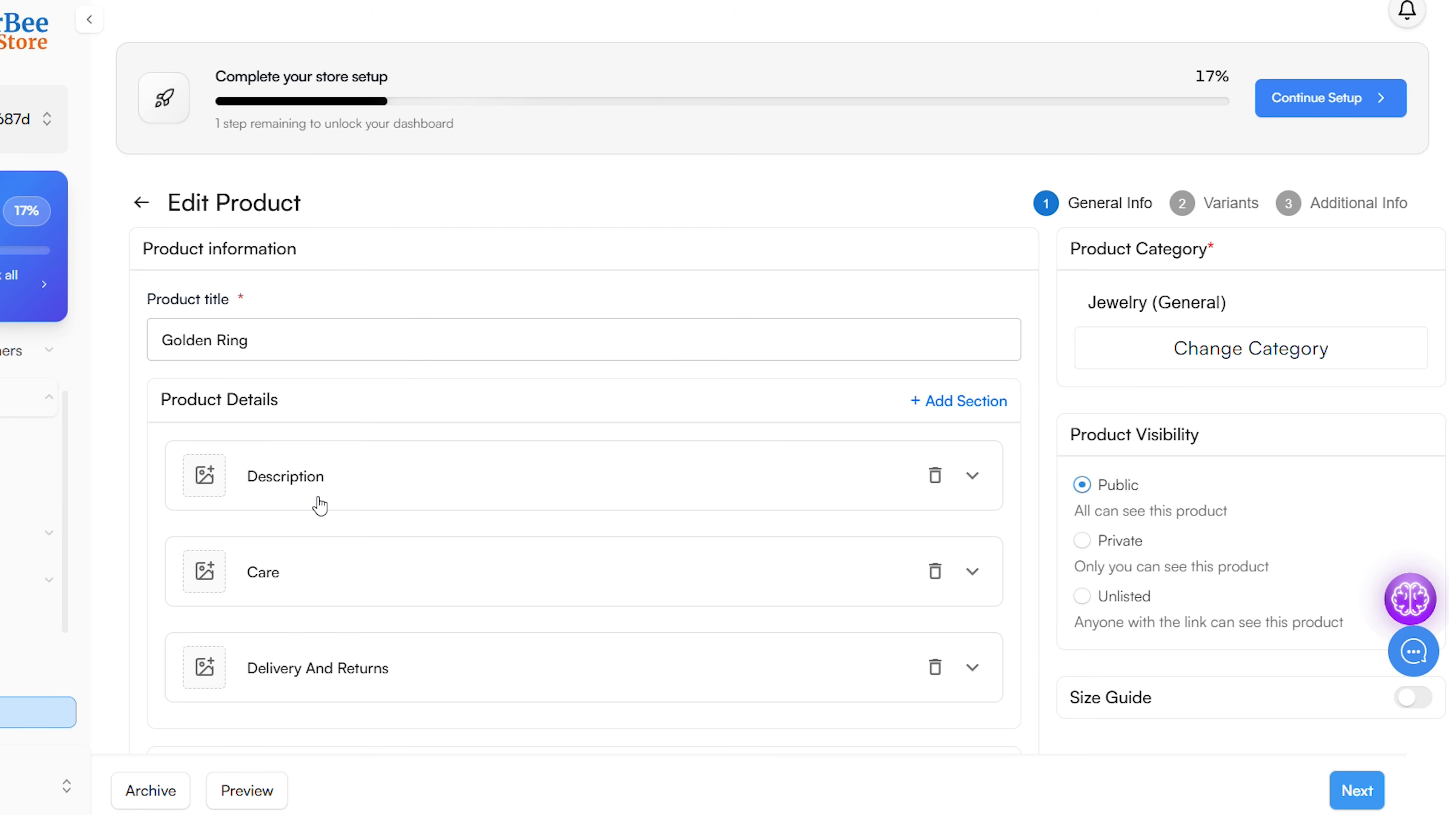
Expand the Golden Ring's Description section to view its text, and go to the product's Variants stage with inventory and pricing
scroll(319, 505, down, 5)
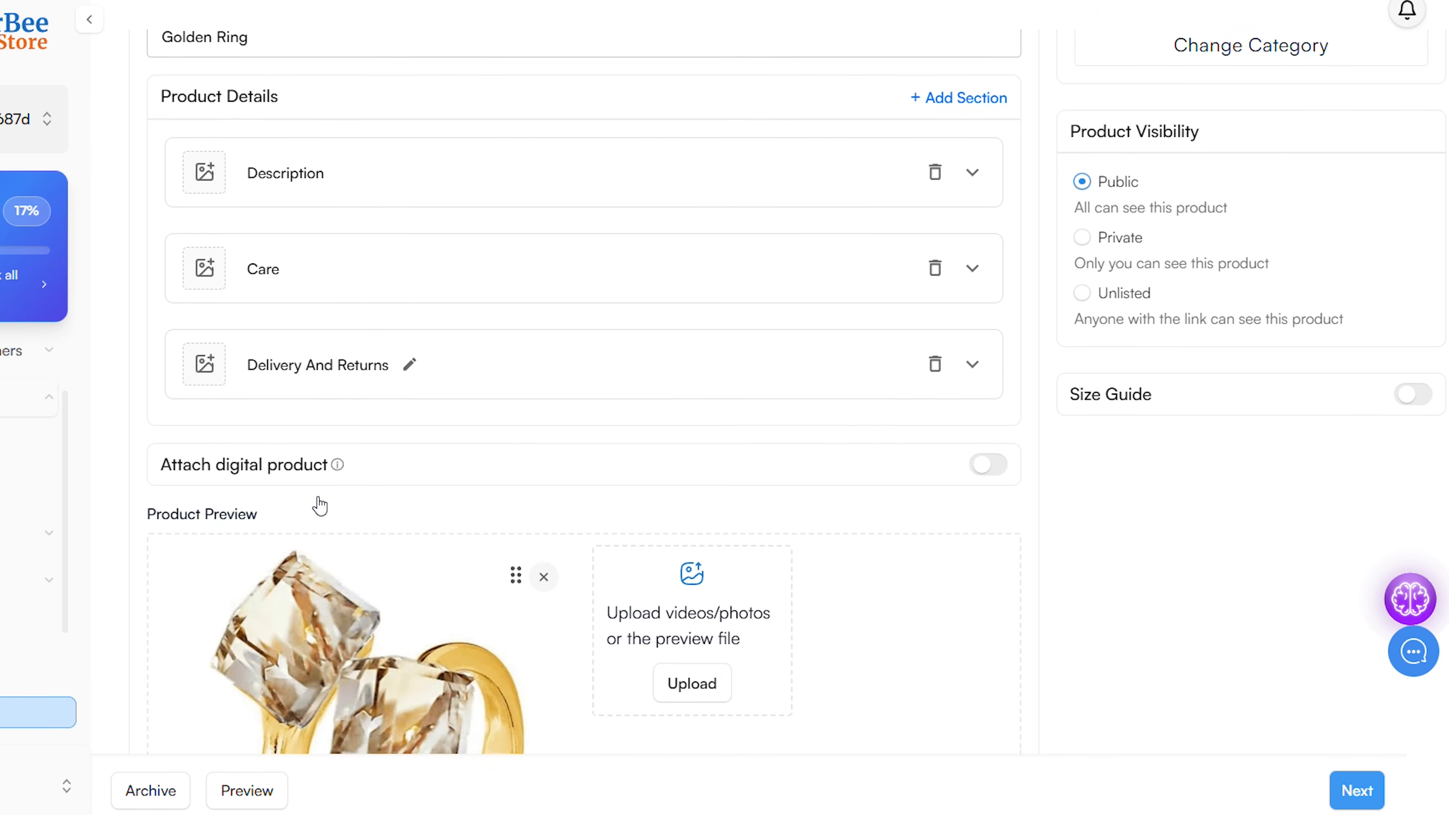
scroll(320, 506, up, 2)
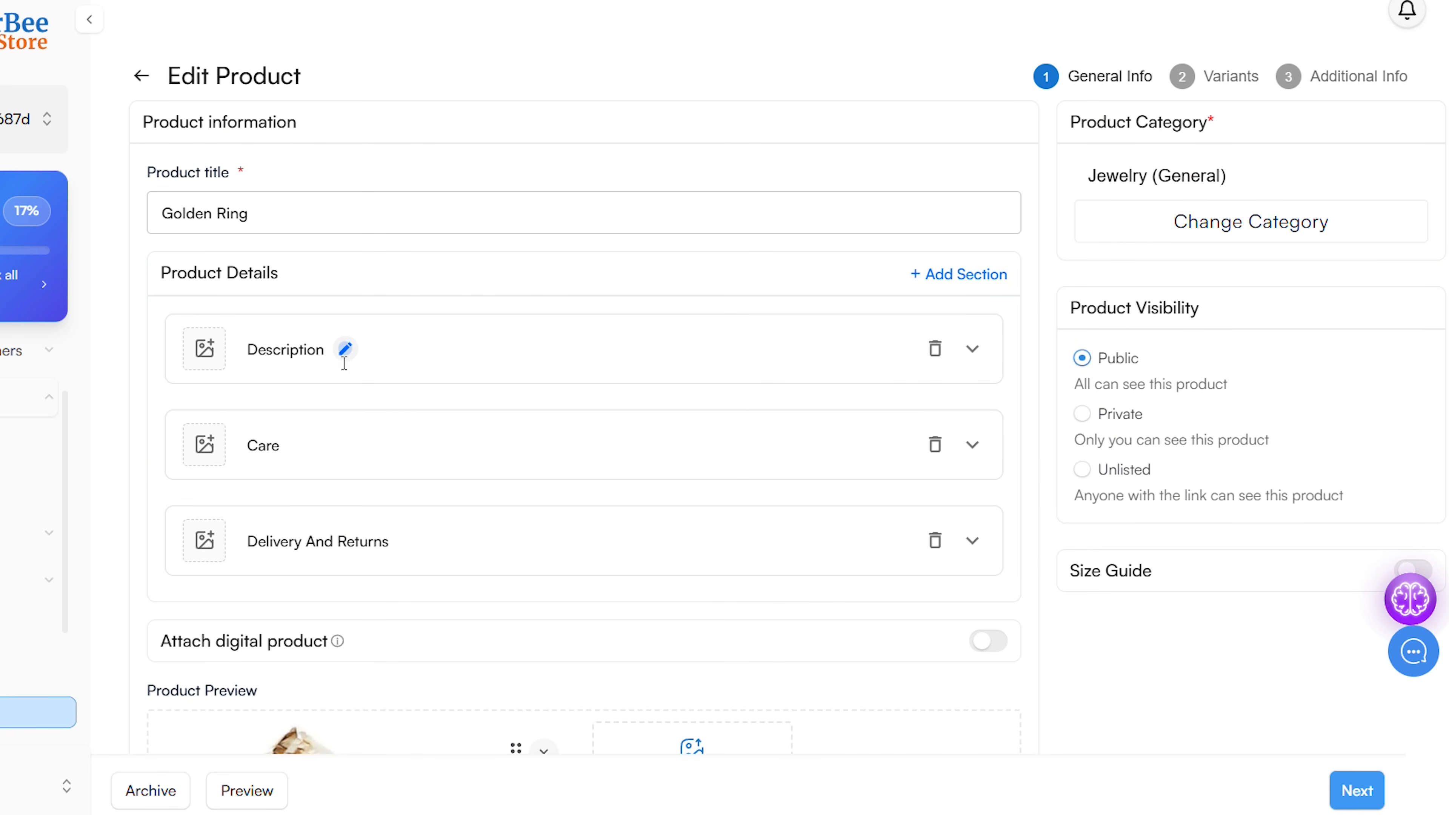
click(344, 354)
click(421, 409)
click(972, 350)
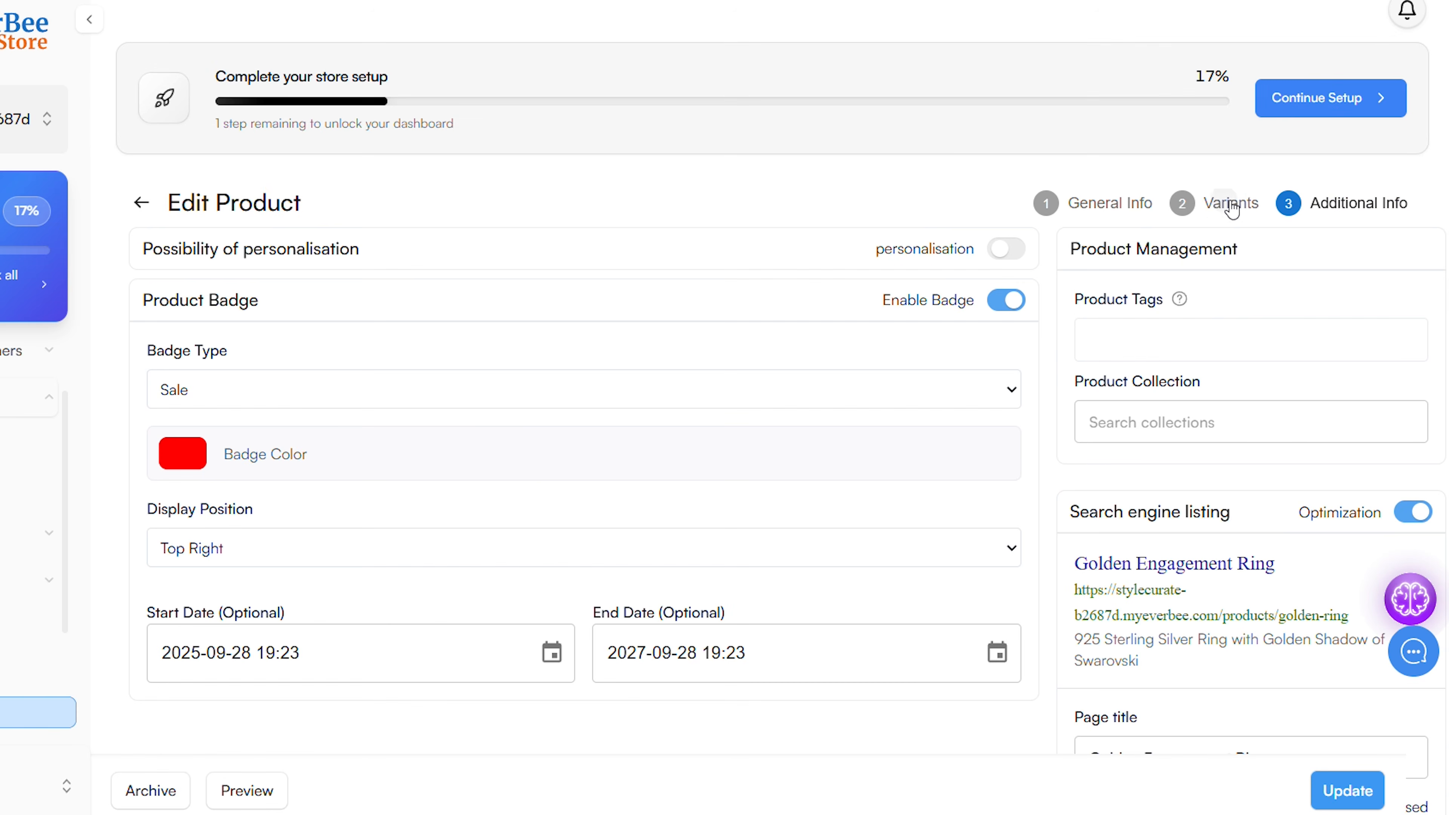
click(1233, 207)
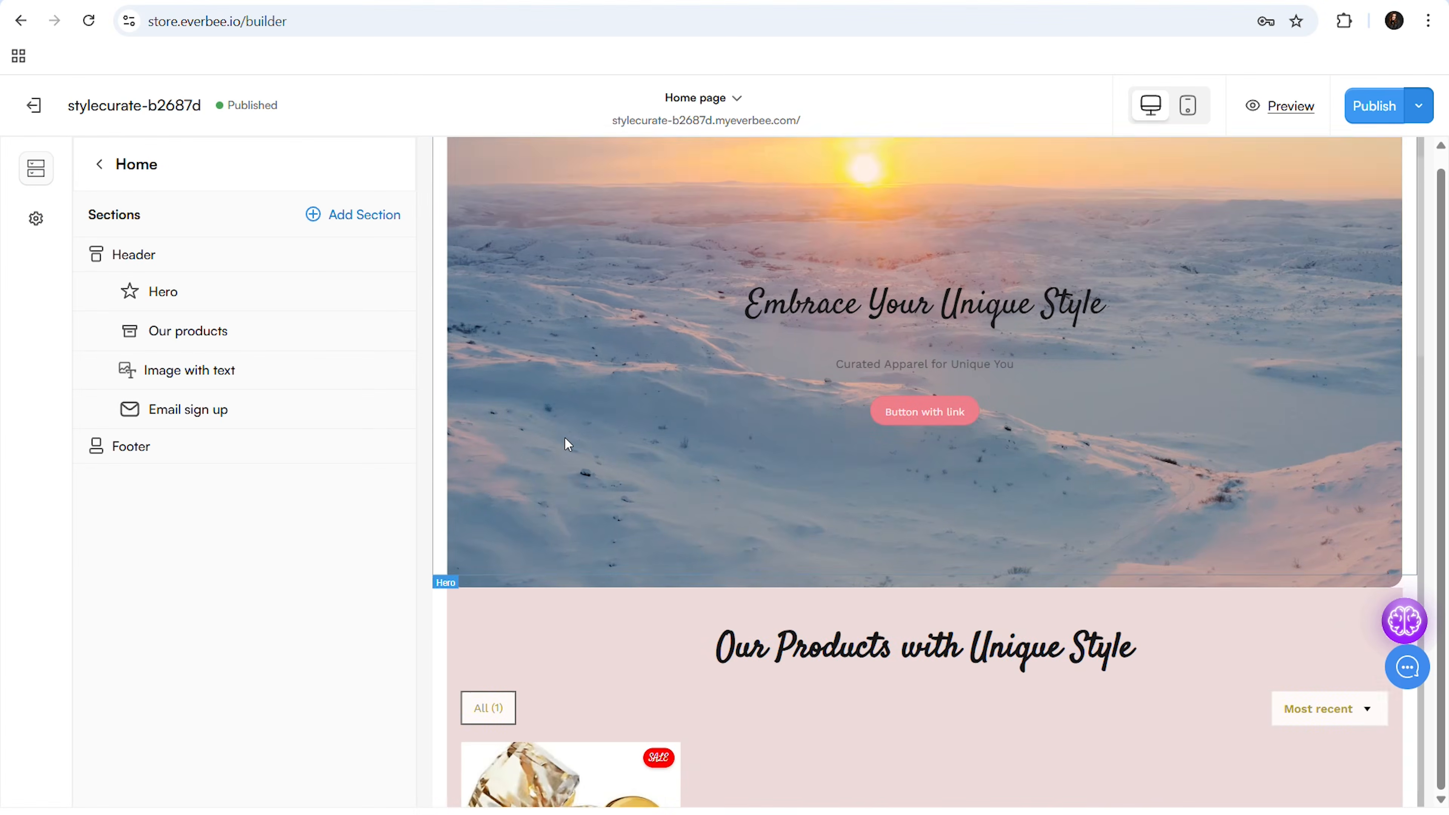
Select the Our Products section on the home page and view its image fit options
scroll(564, 437, down, 3)
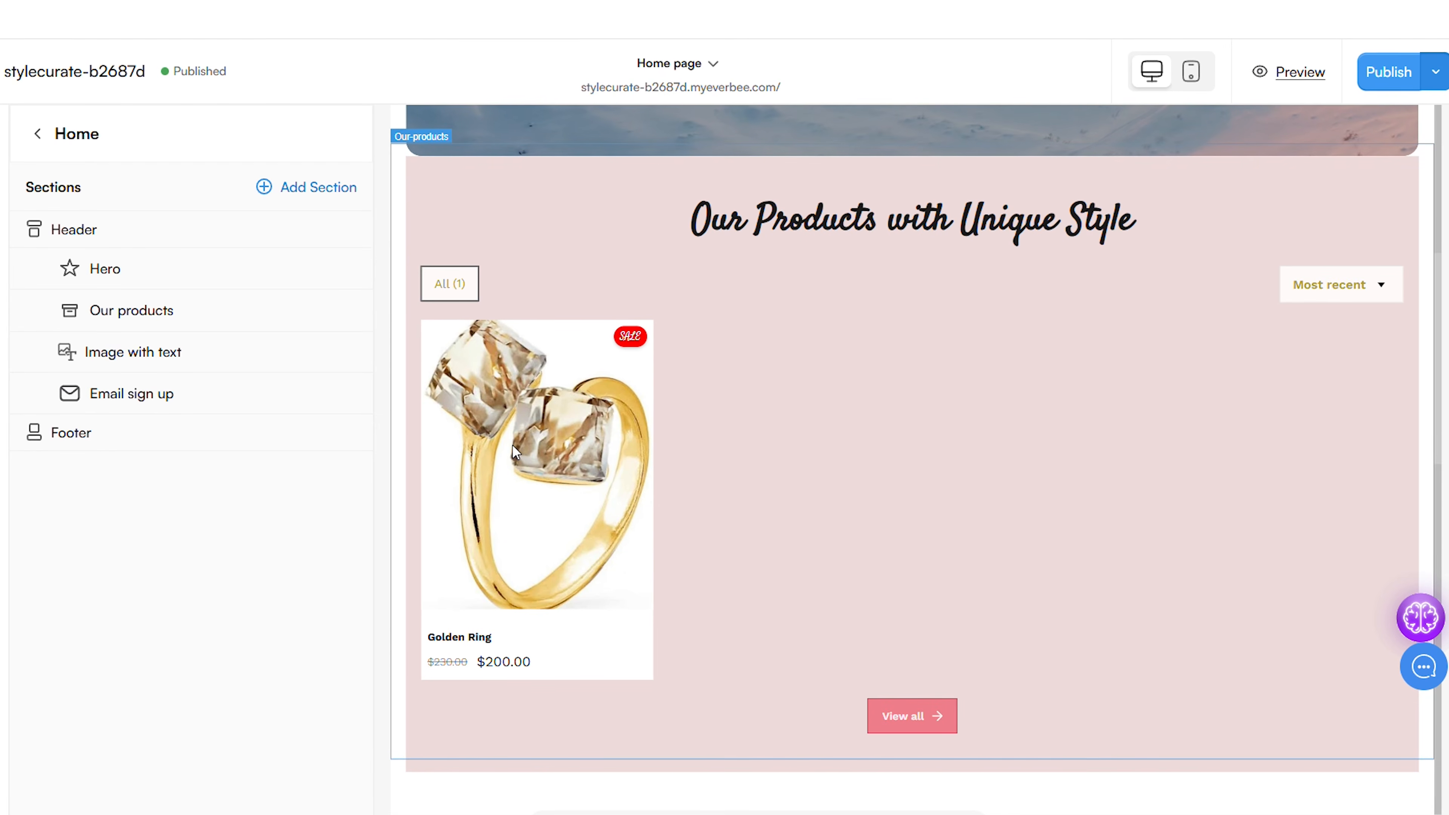
click(513, 446)
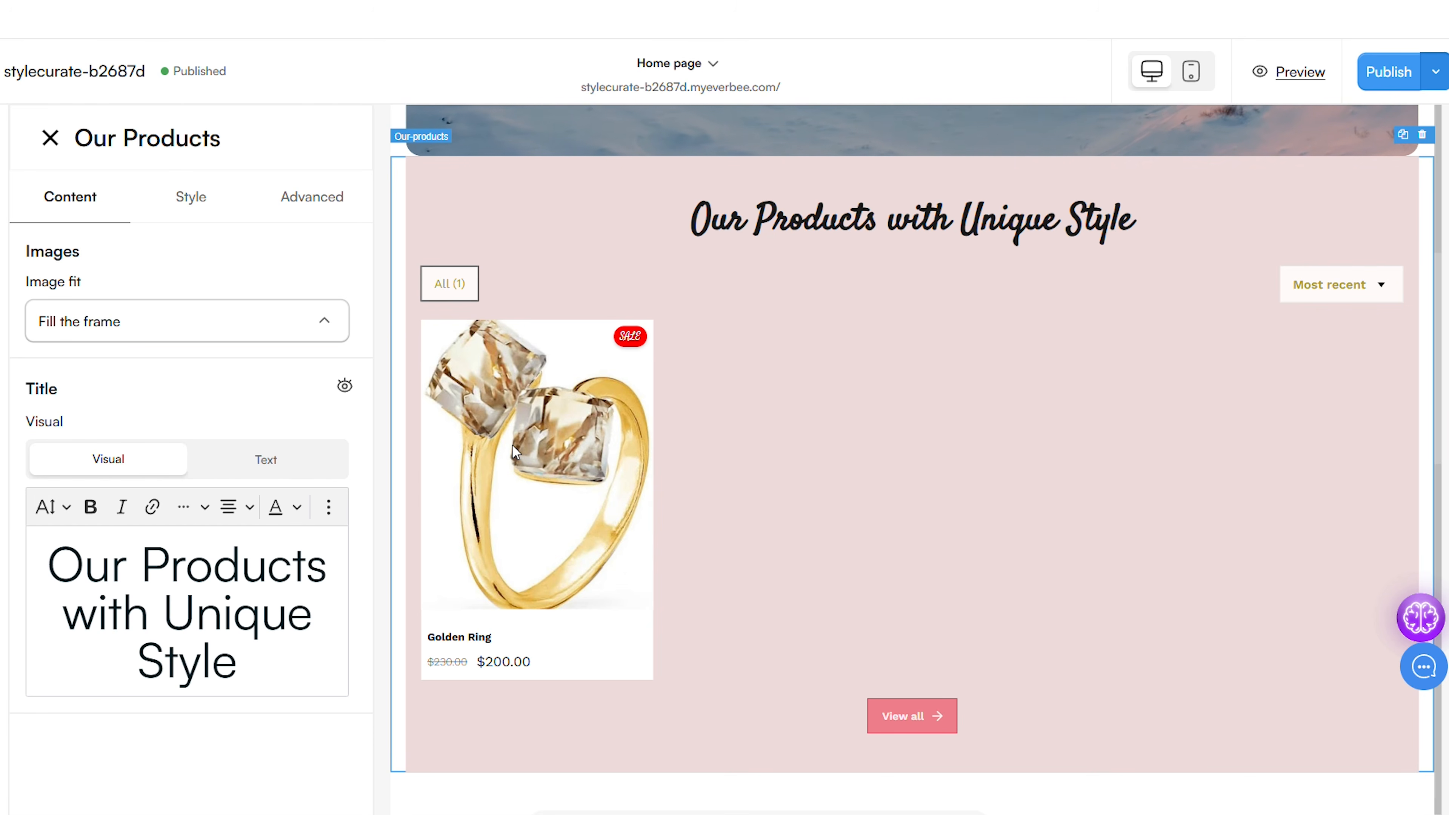
click(318, 324)
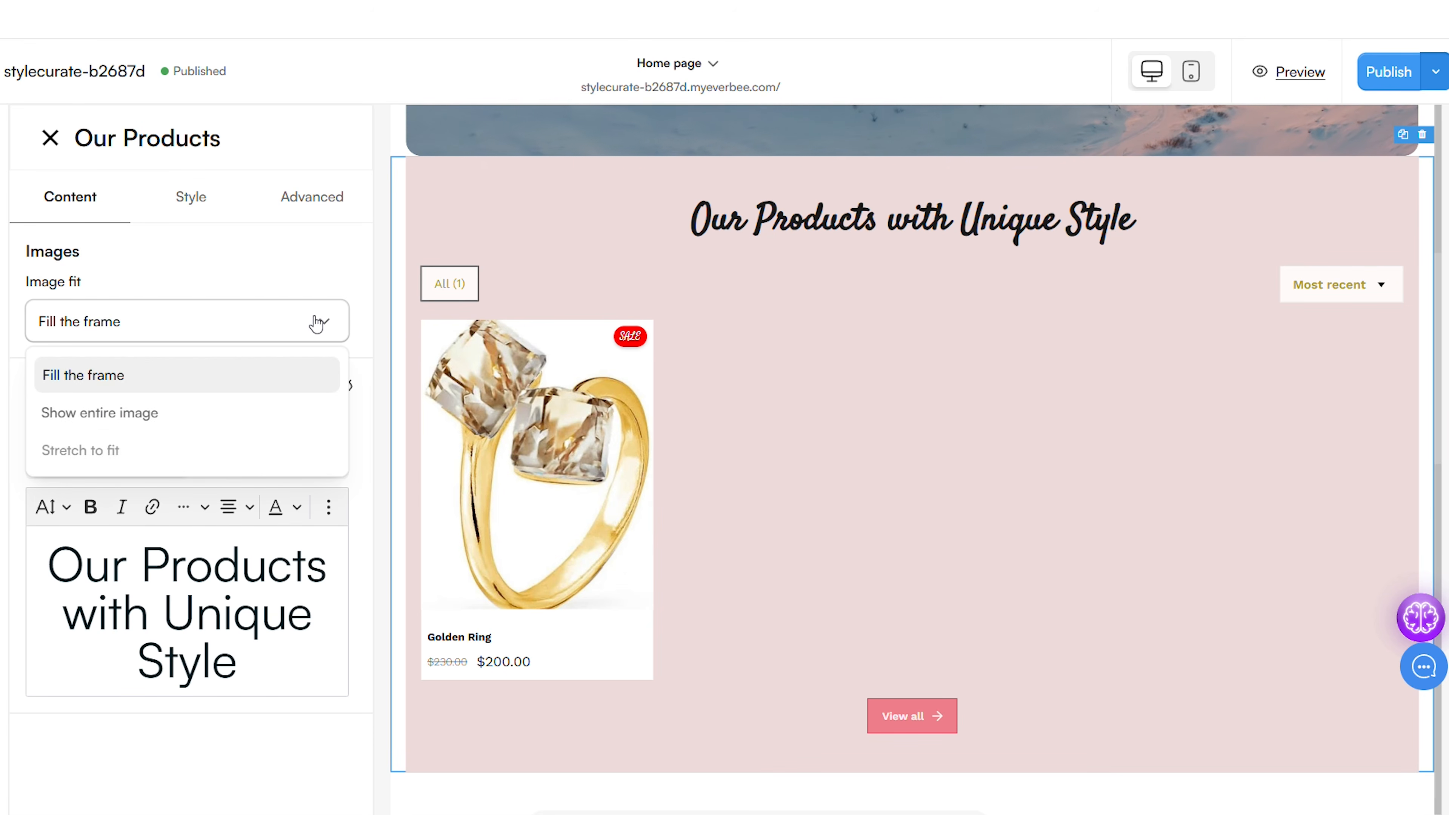
click(317, 324)
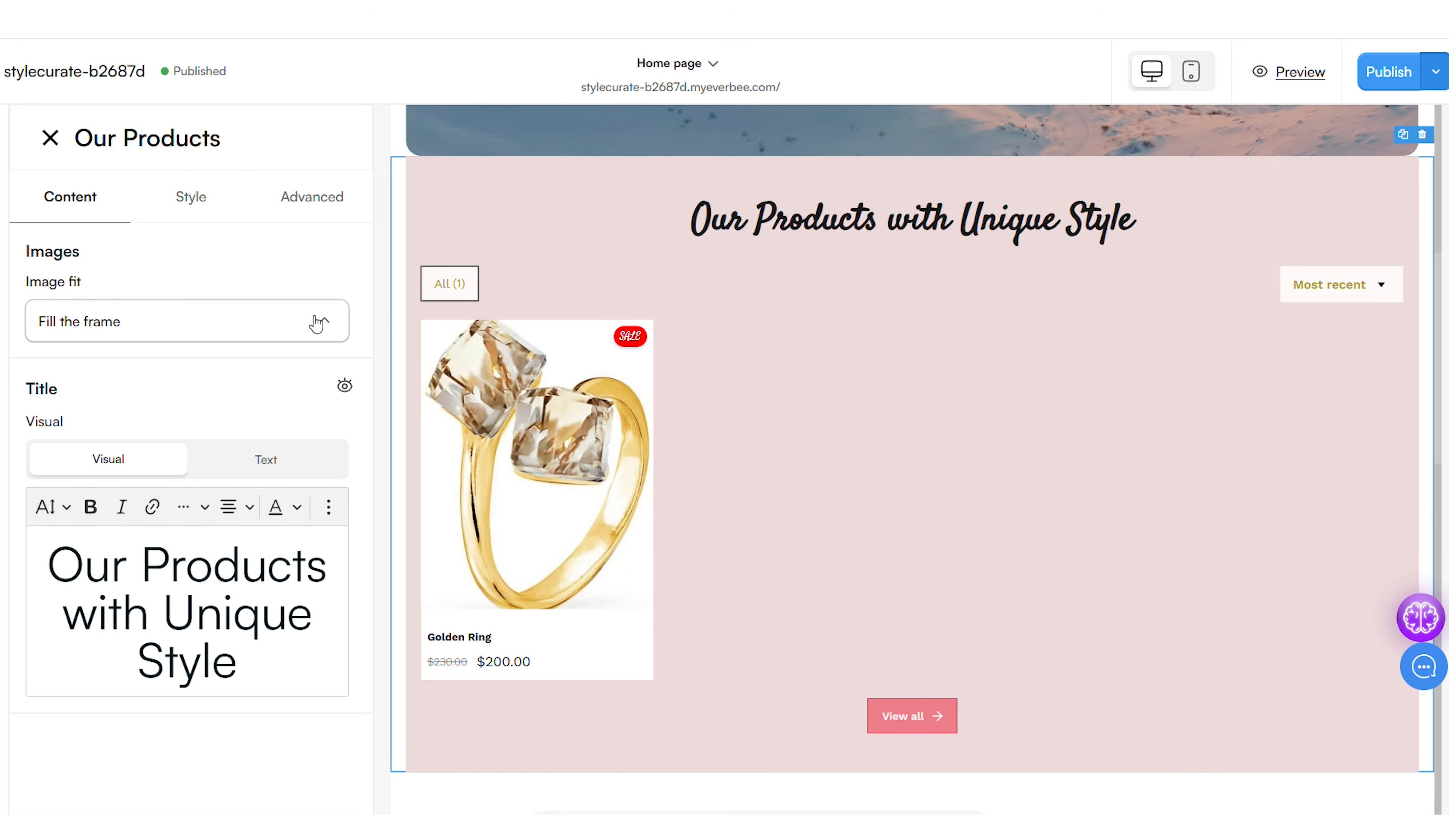
Set the Our Products section's corner radius to the most rounded option
click(197, 200)
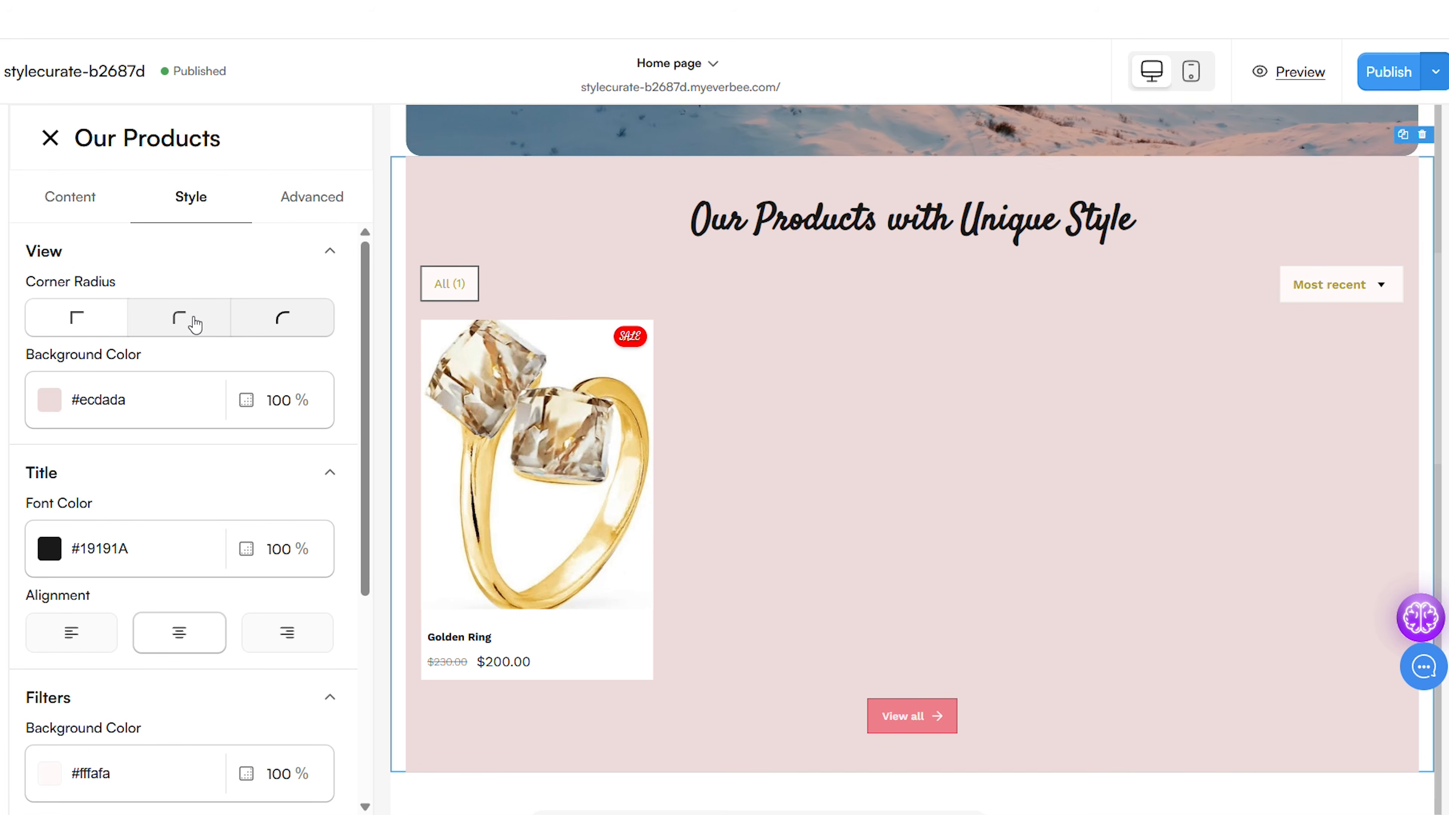
click(281, 327)
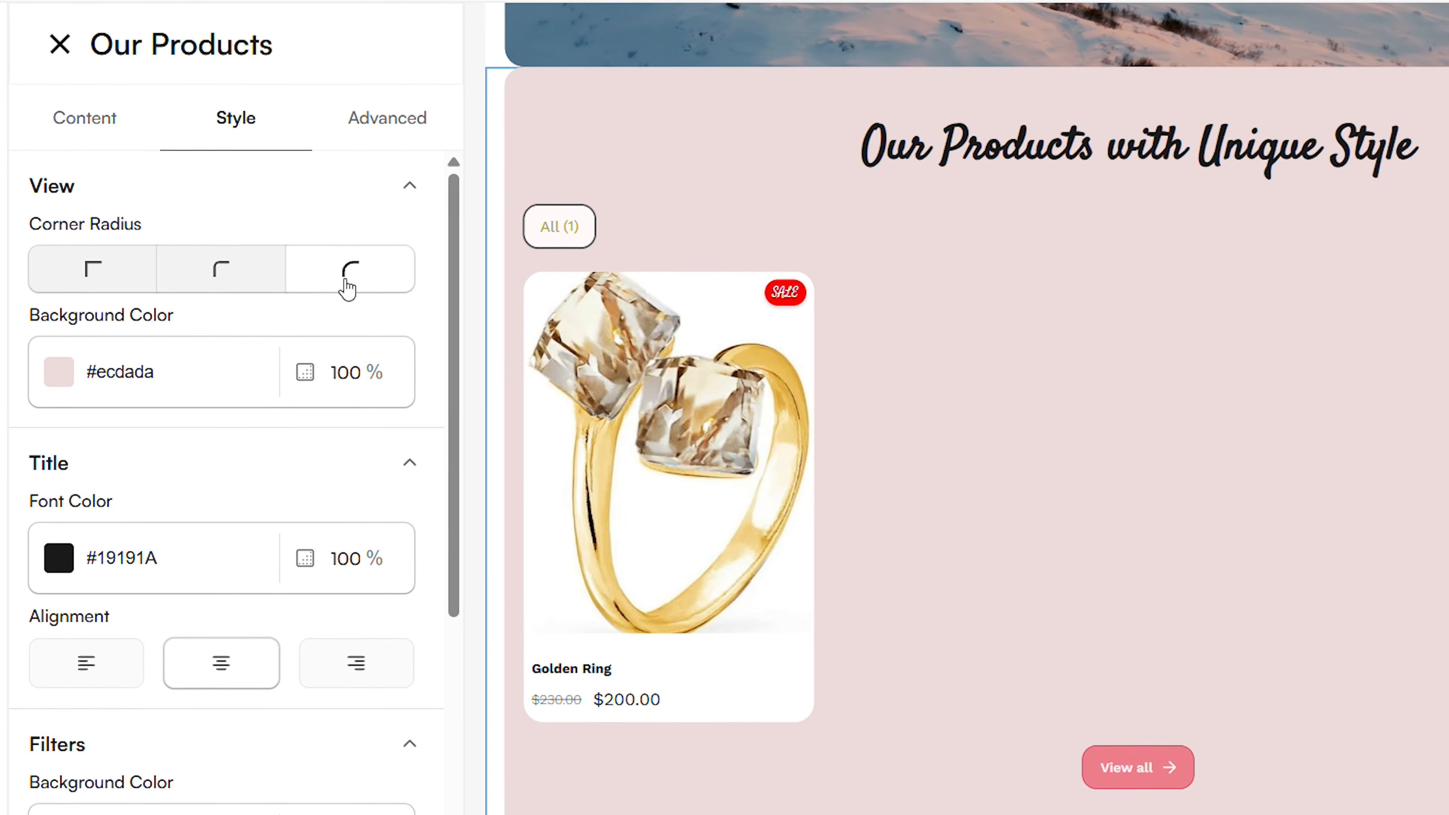
Give the Our Products section a darker dusty-pink background and set its title font color to #fafaff
scroll(210, 473, down, 2)
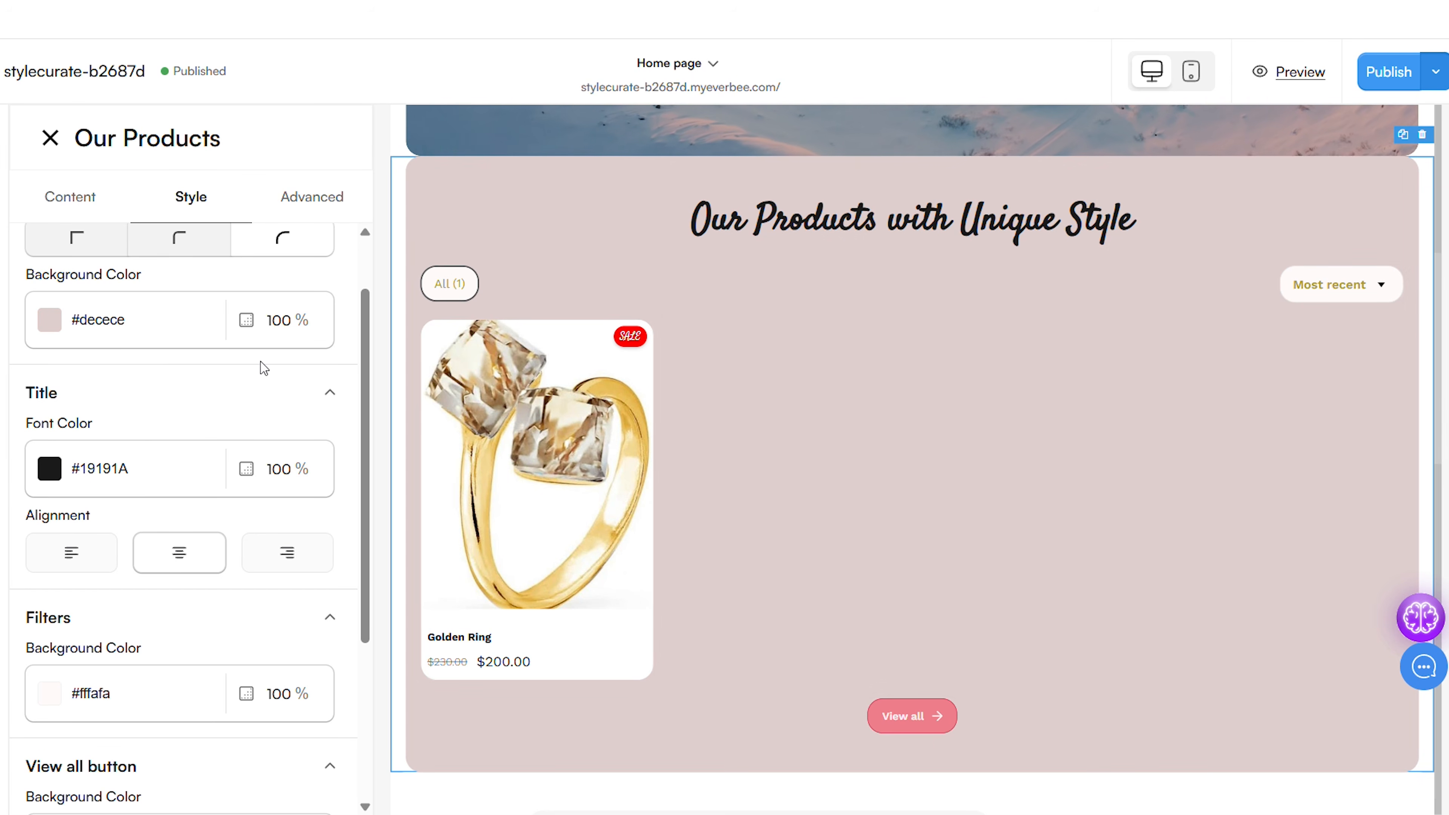
scroll(133, 363, down, 3)
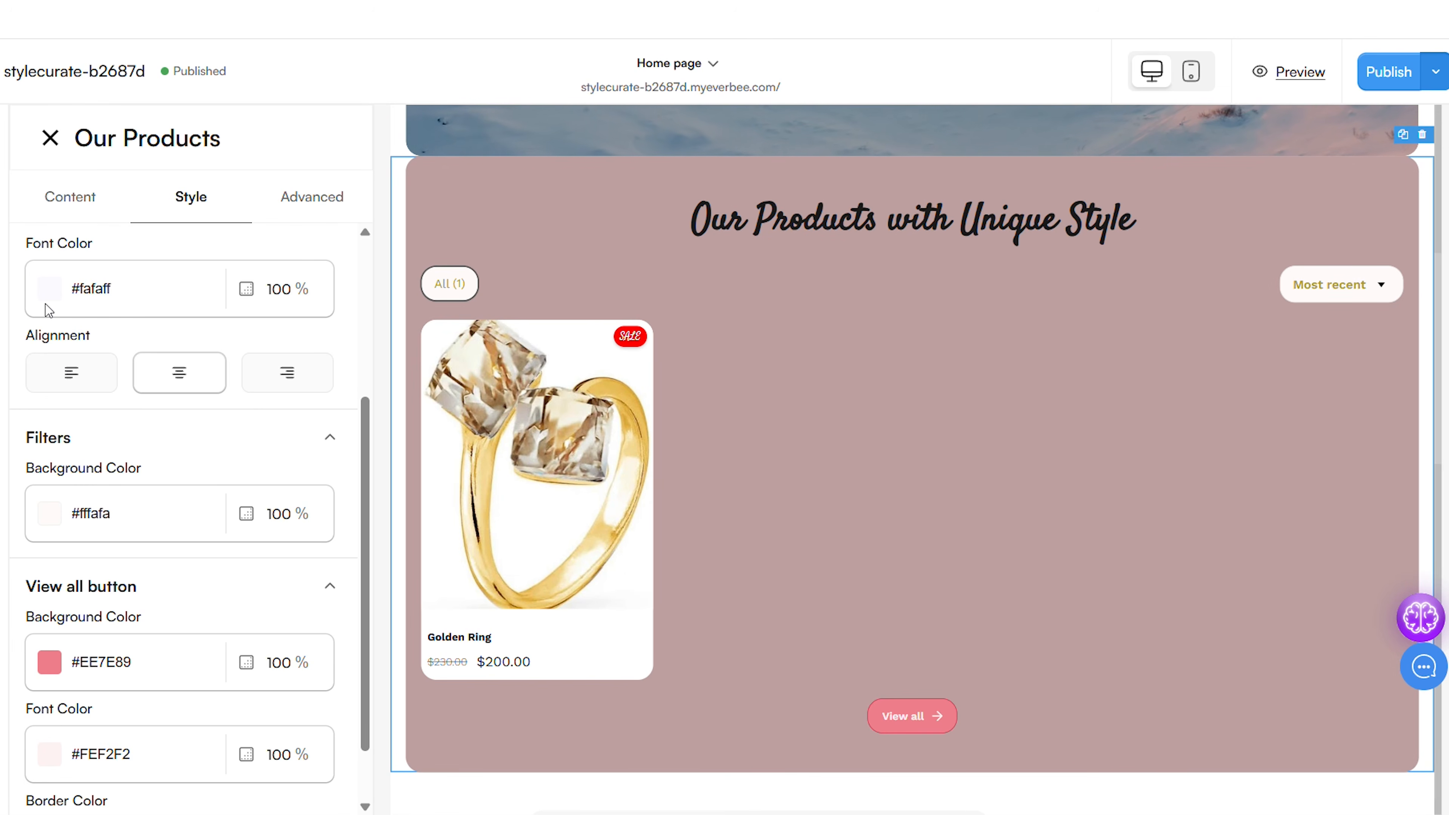
Set the Our Products section's top margin to 3 px
click(327, 197)
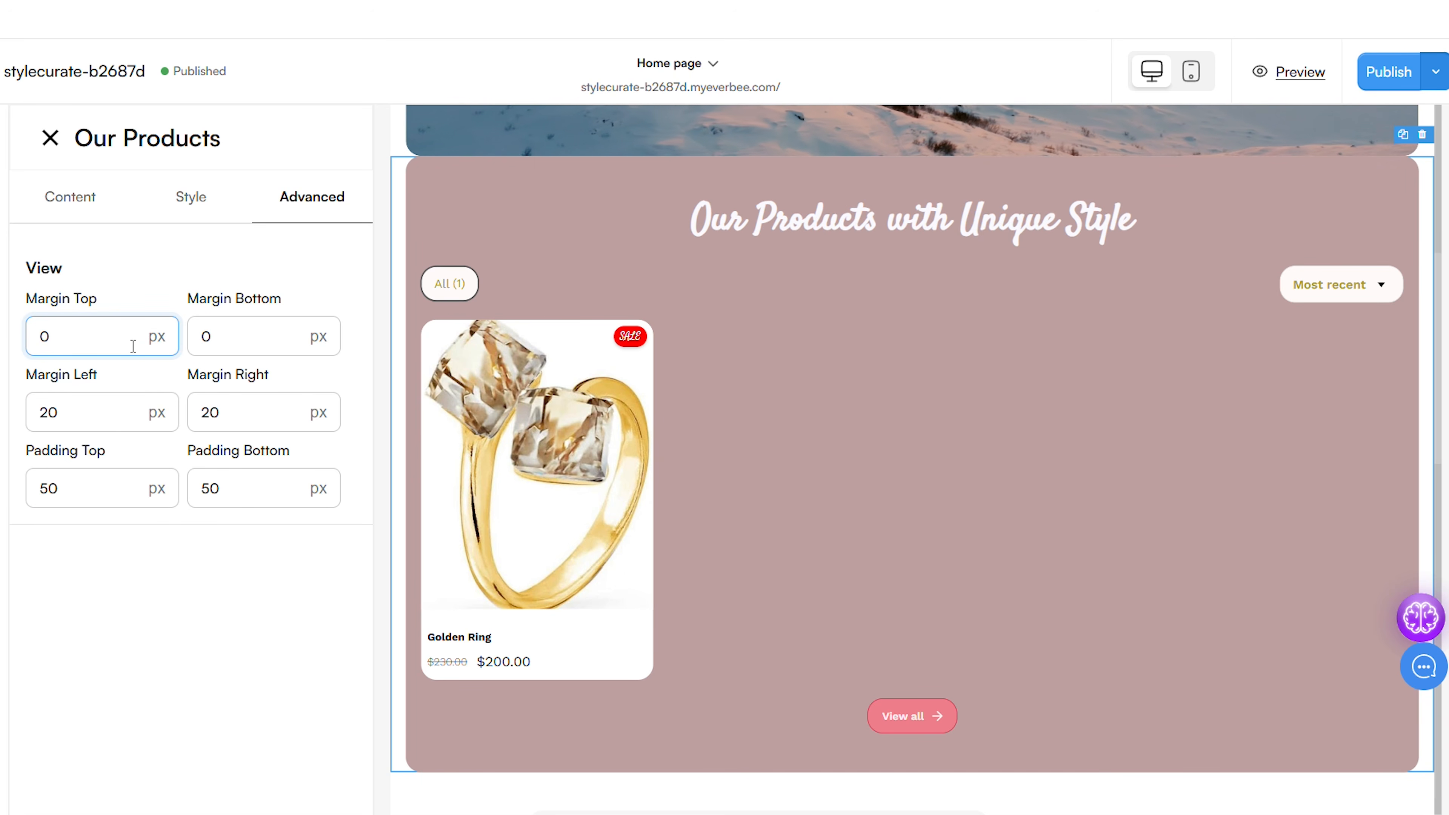
text(3)
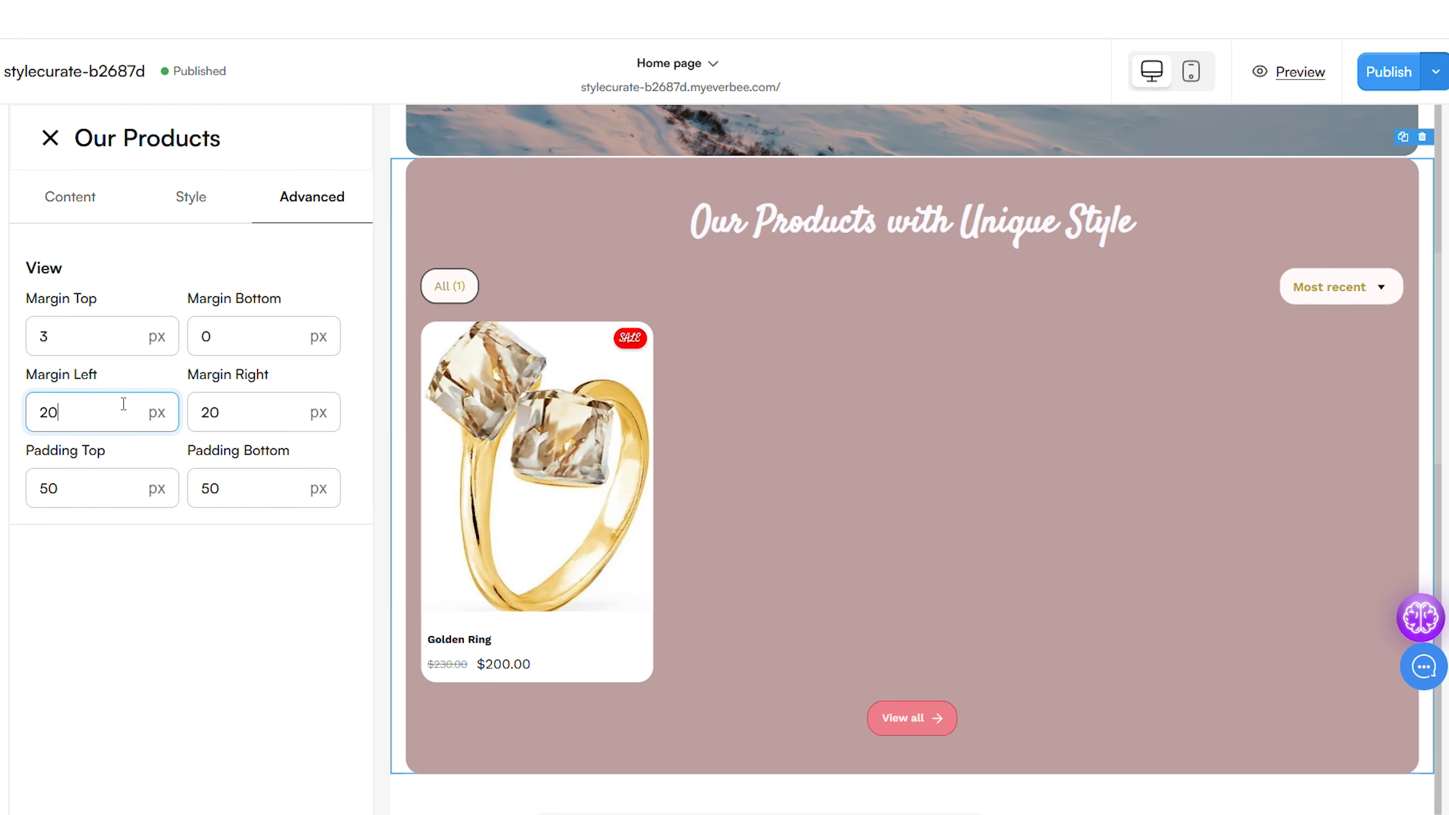
Try left margins of 26 px and 2 px on the Our Products section, and restore the margin to 20 px
key(BackSpace)
text(6)
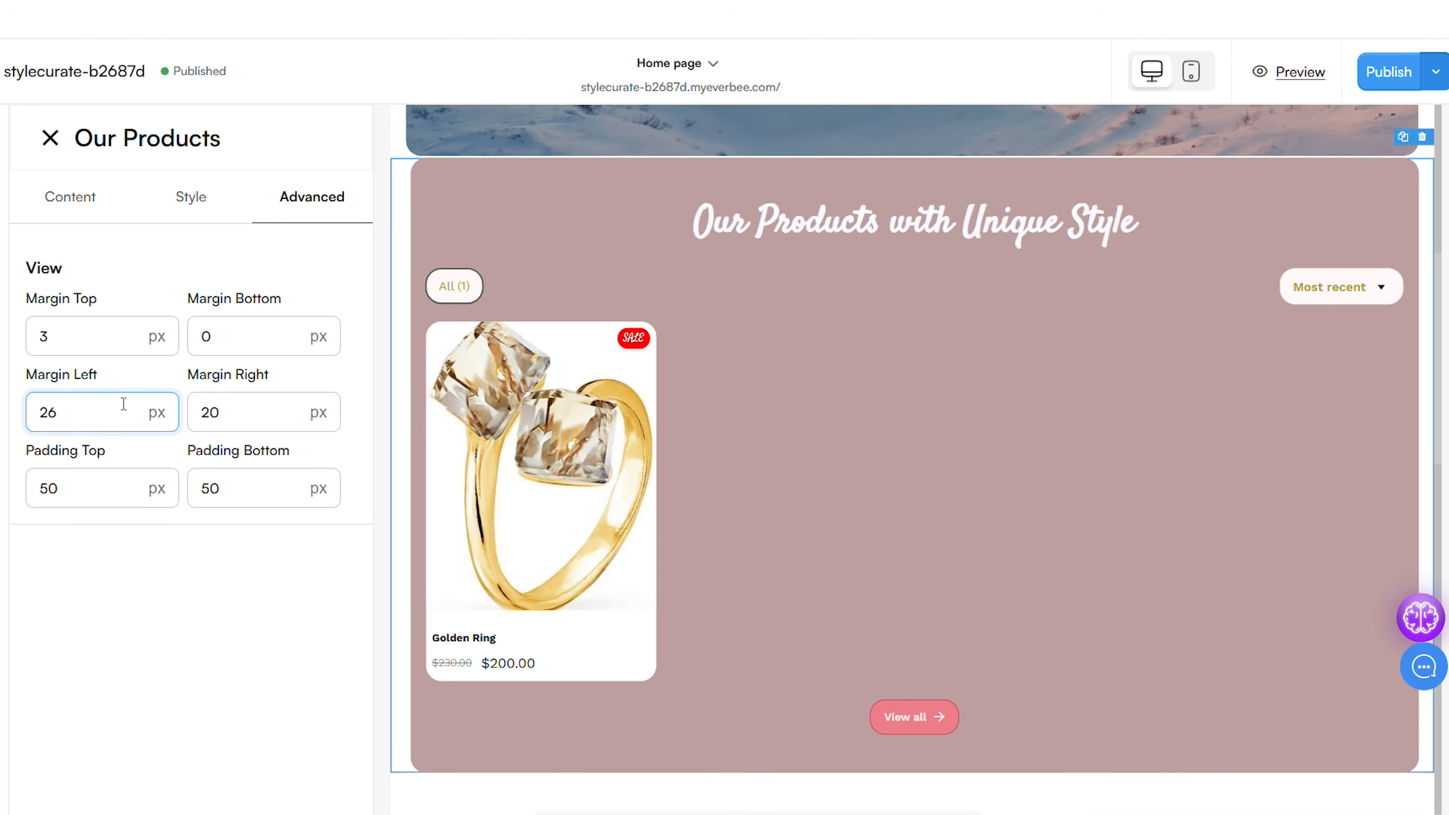
key(BackSpace)
text(0)
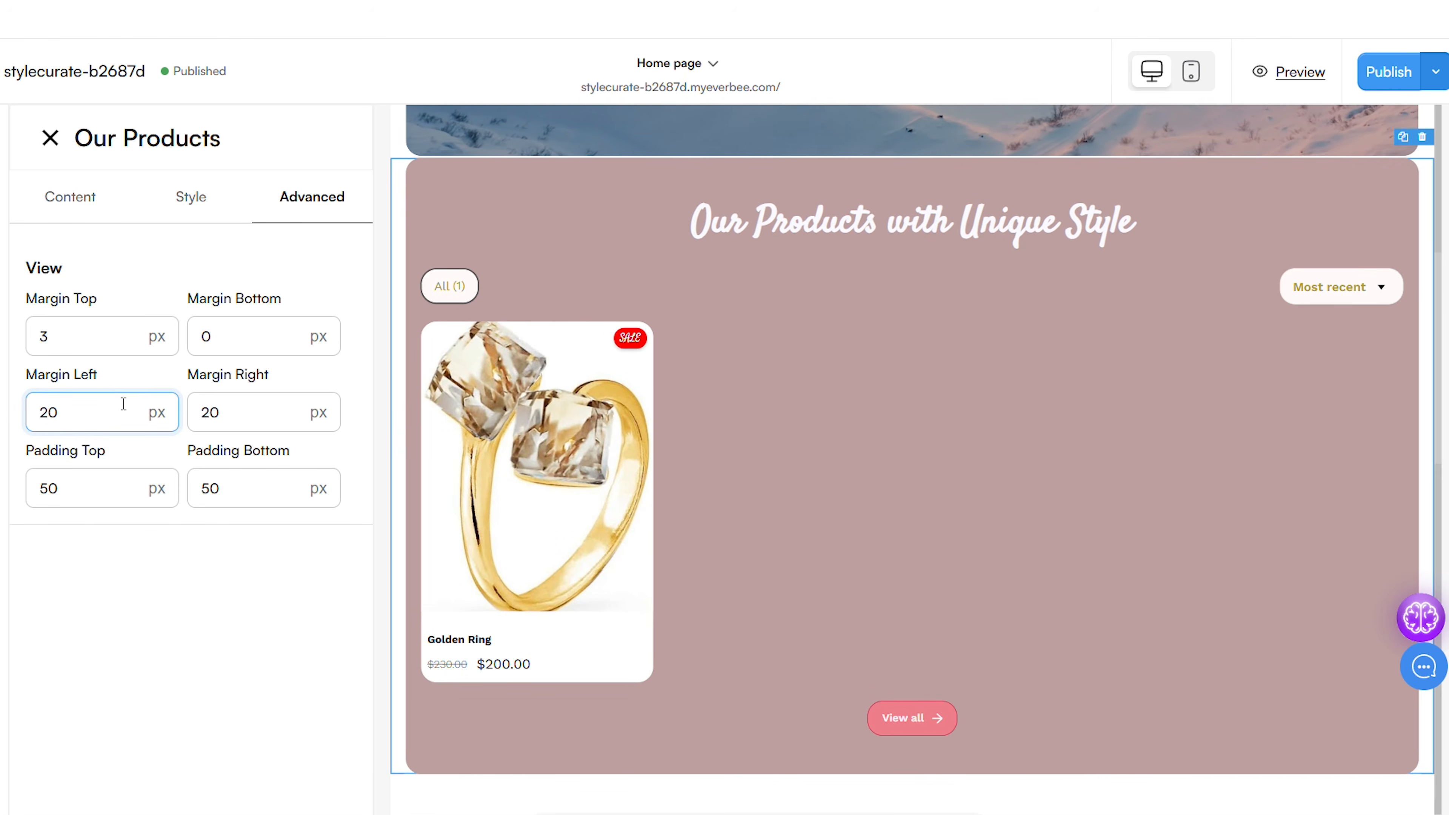
key(BackSpace)
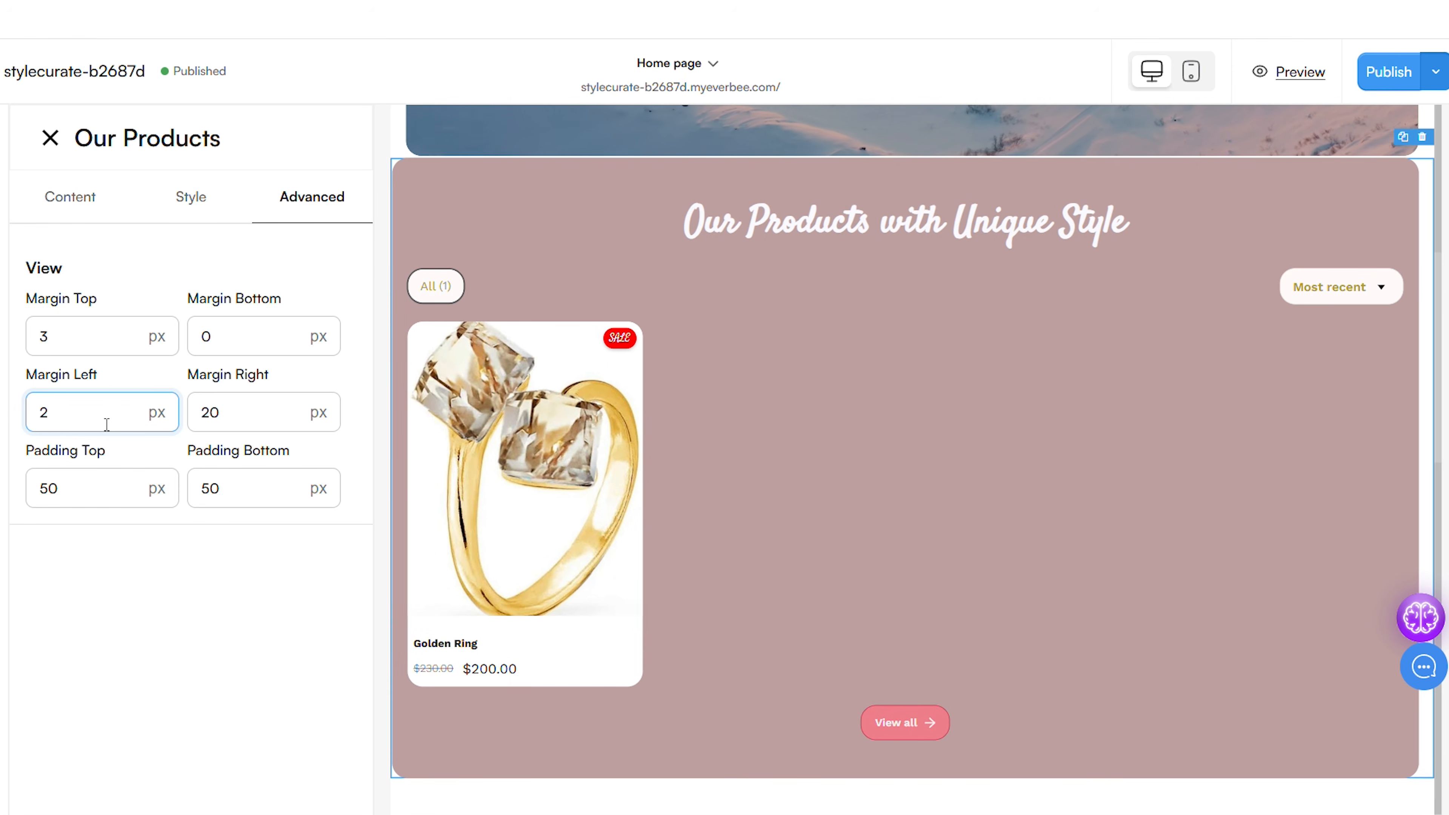
text(0)
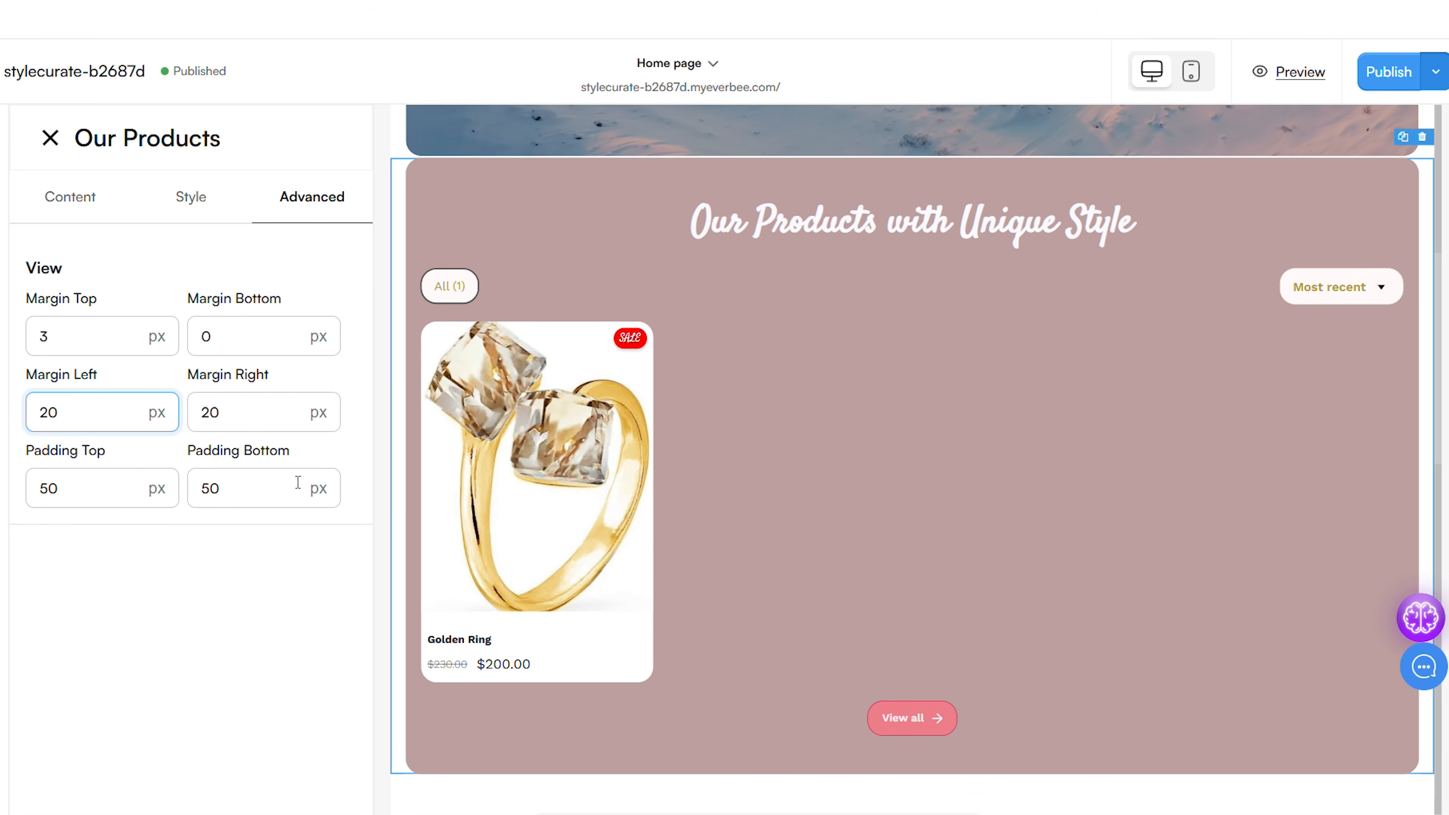
Set the Our Products section's bottom padding to 34 px
key(BackSpace)
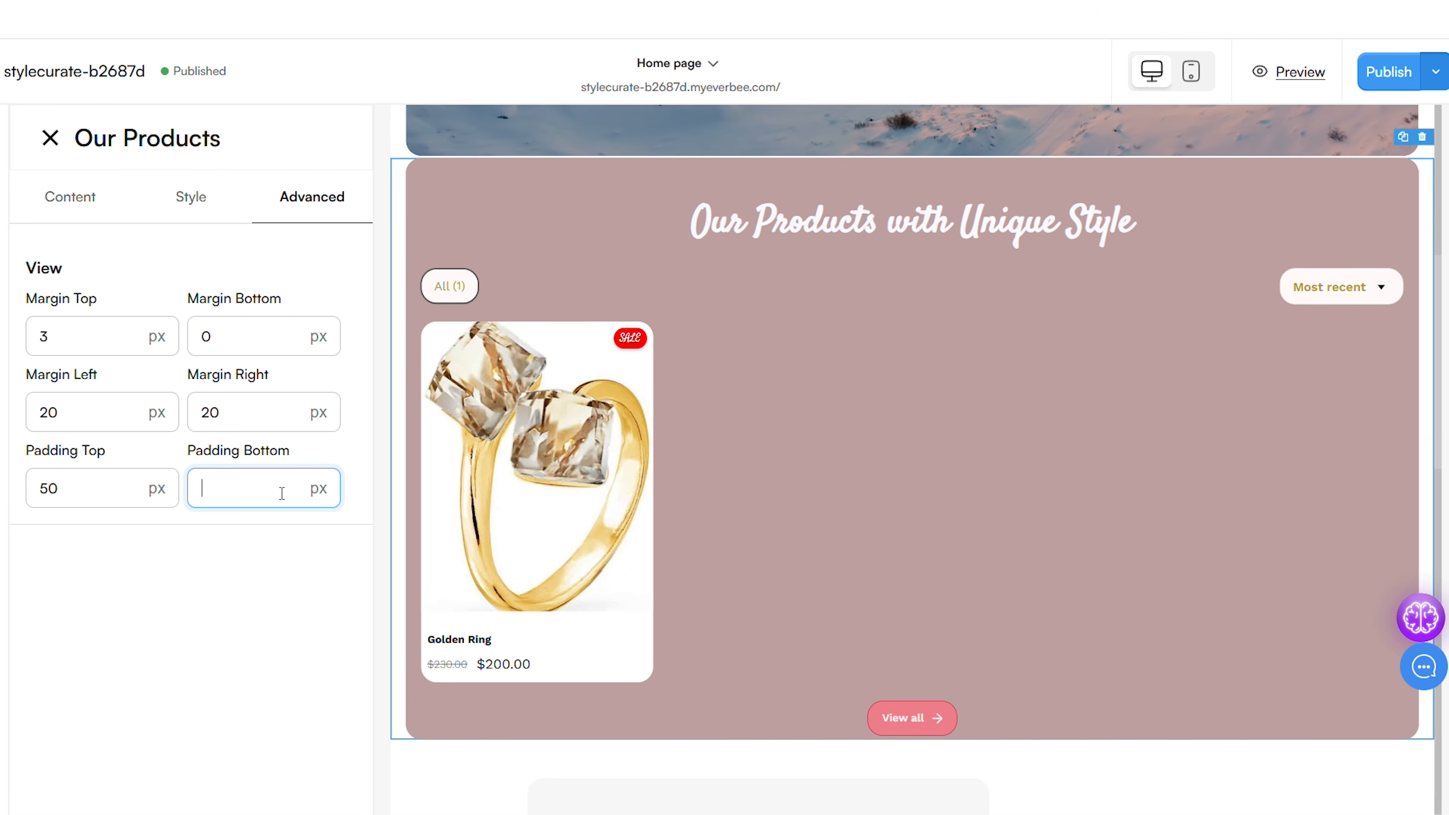
text(3)
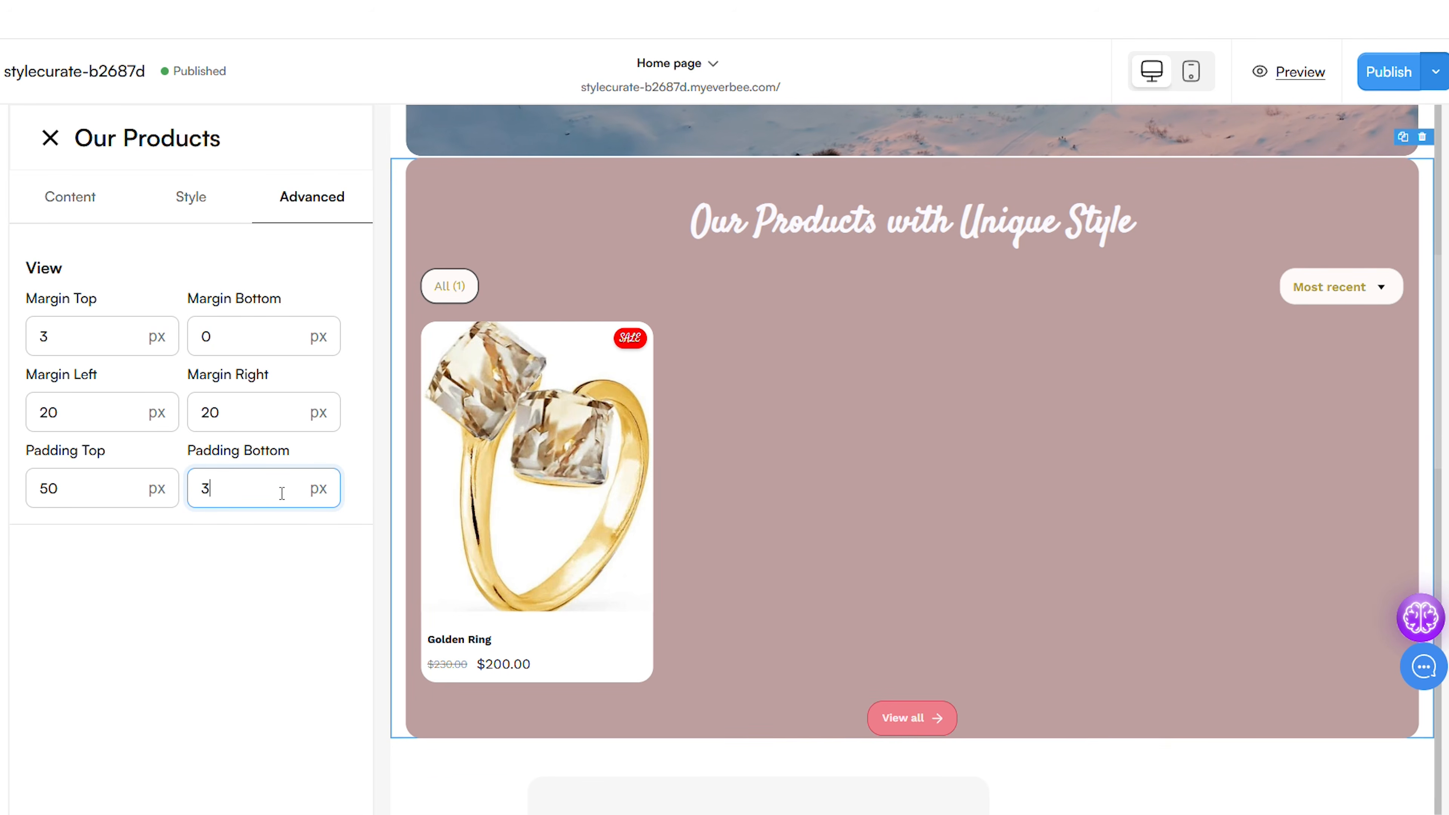
text(4)
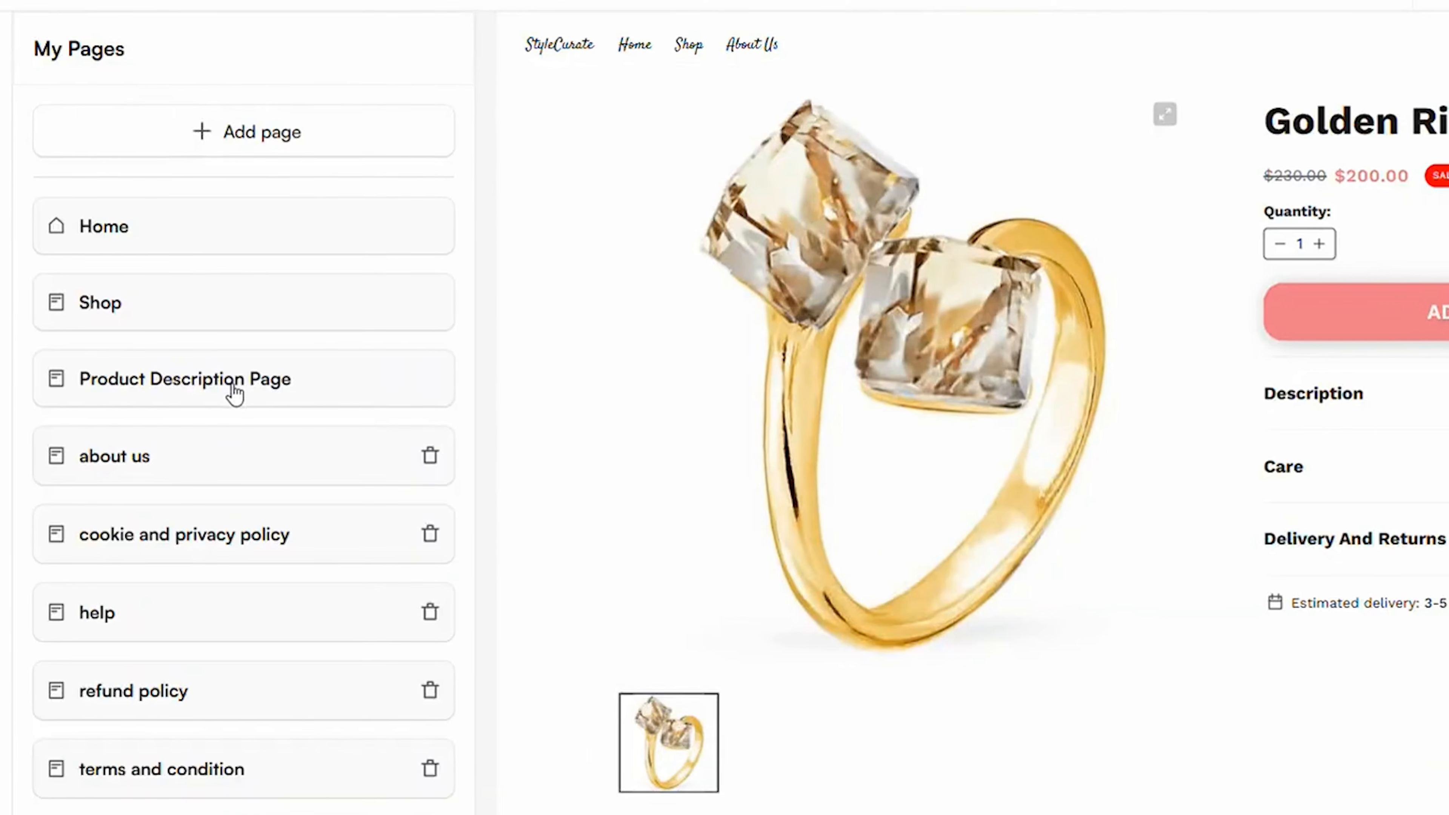
Open the Product Description Page and examine its header's content, style and advanced settings
click(247, 424)
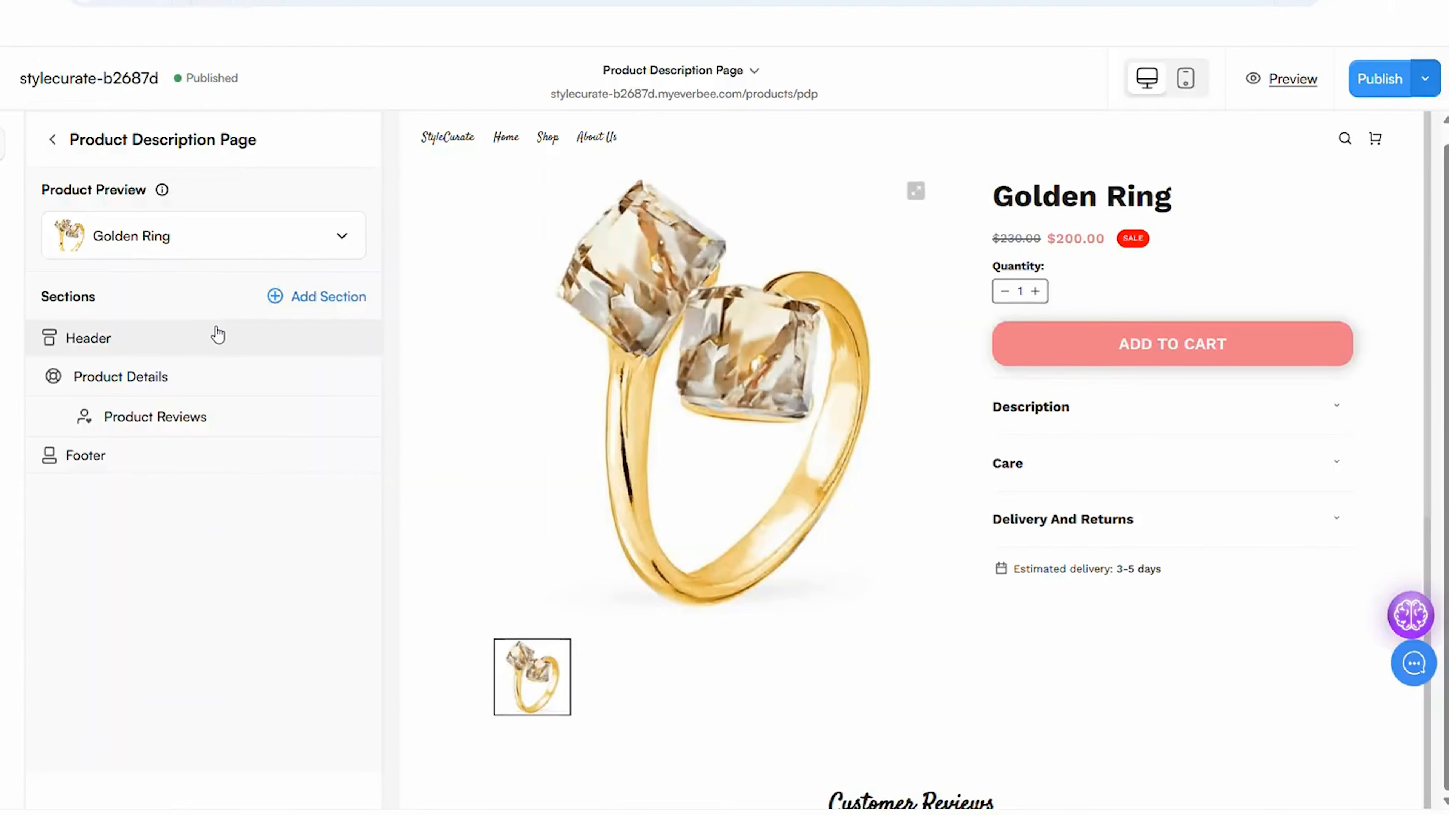
click(218, 336)
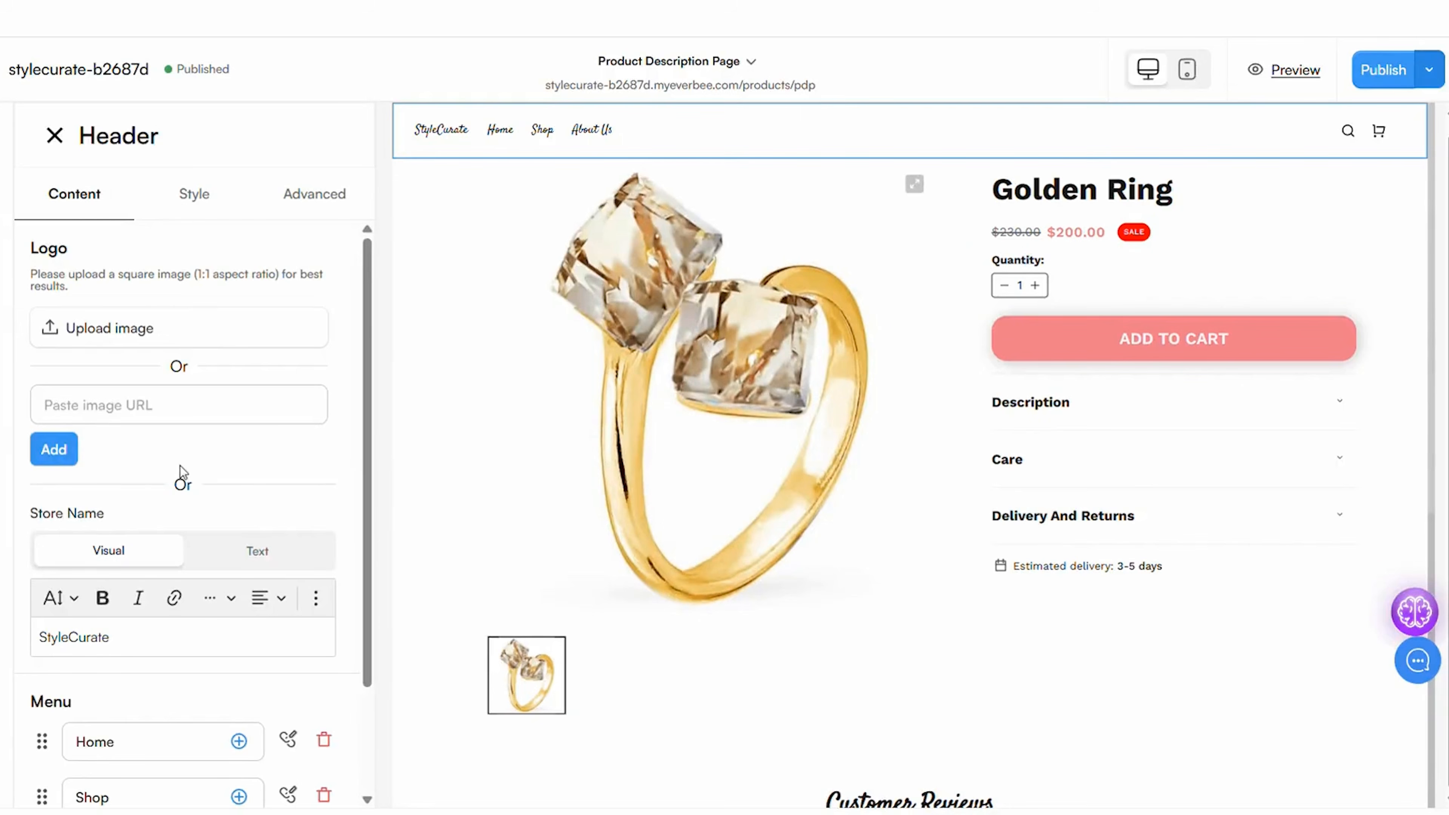
scroll(183, 474, down, 3)
click(194, 194)
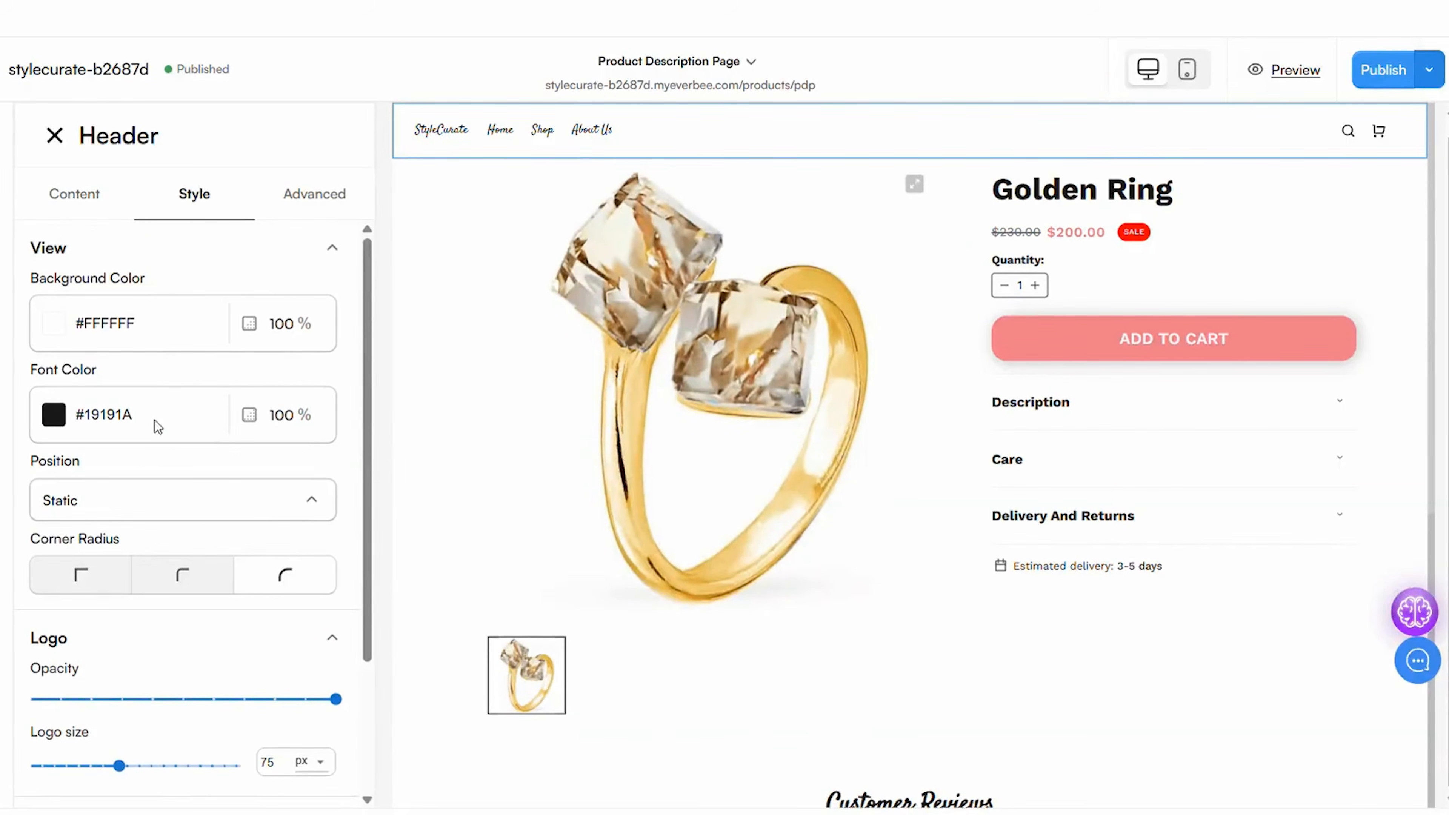
scroll(165, 505, down, 2)
click(310, 193)
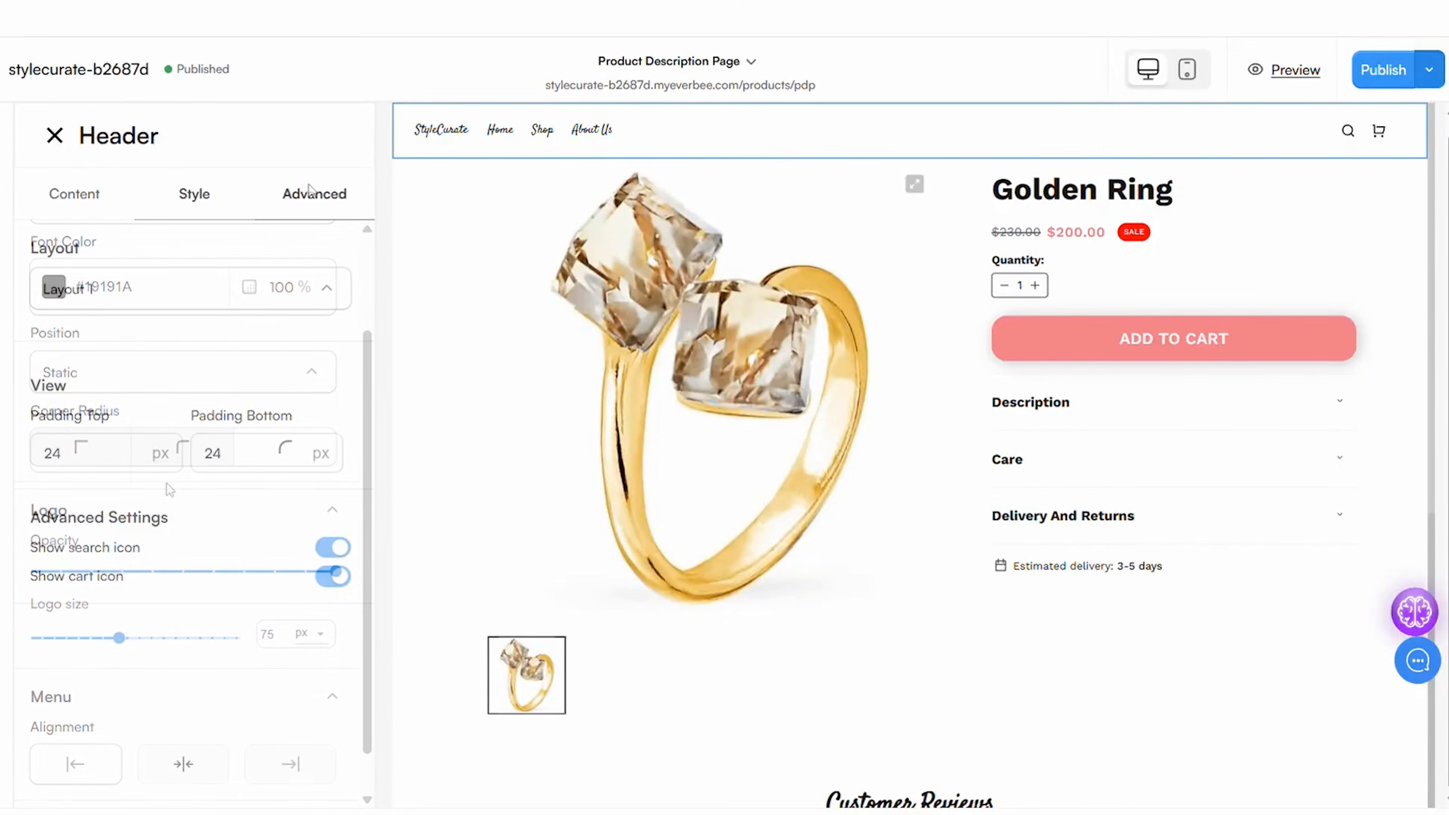
click(60, 197)
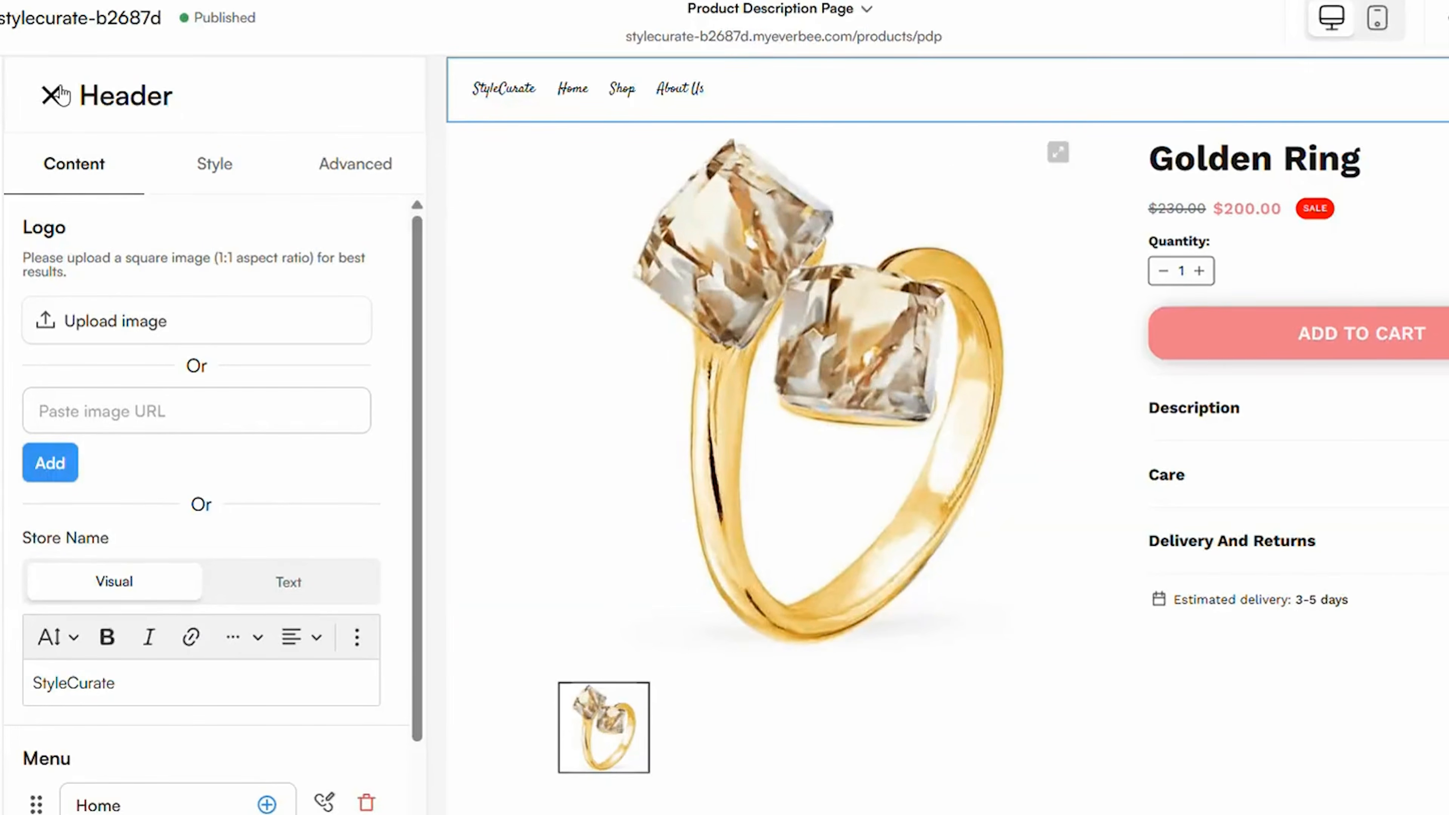
click(52, 95)
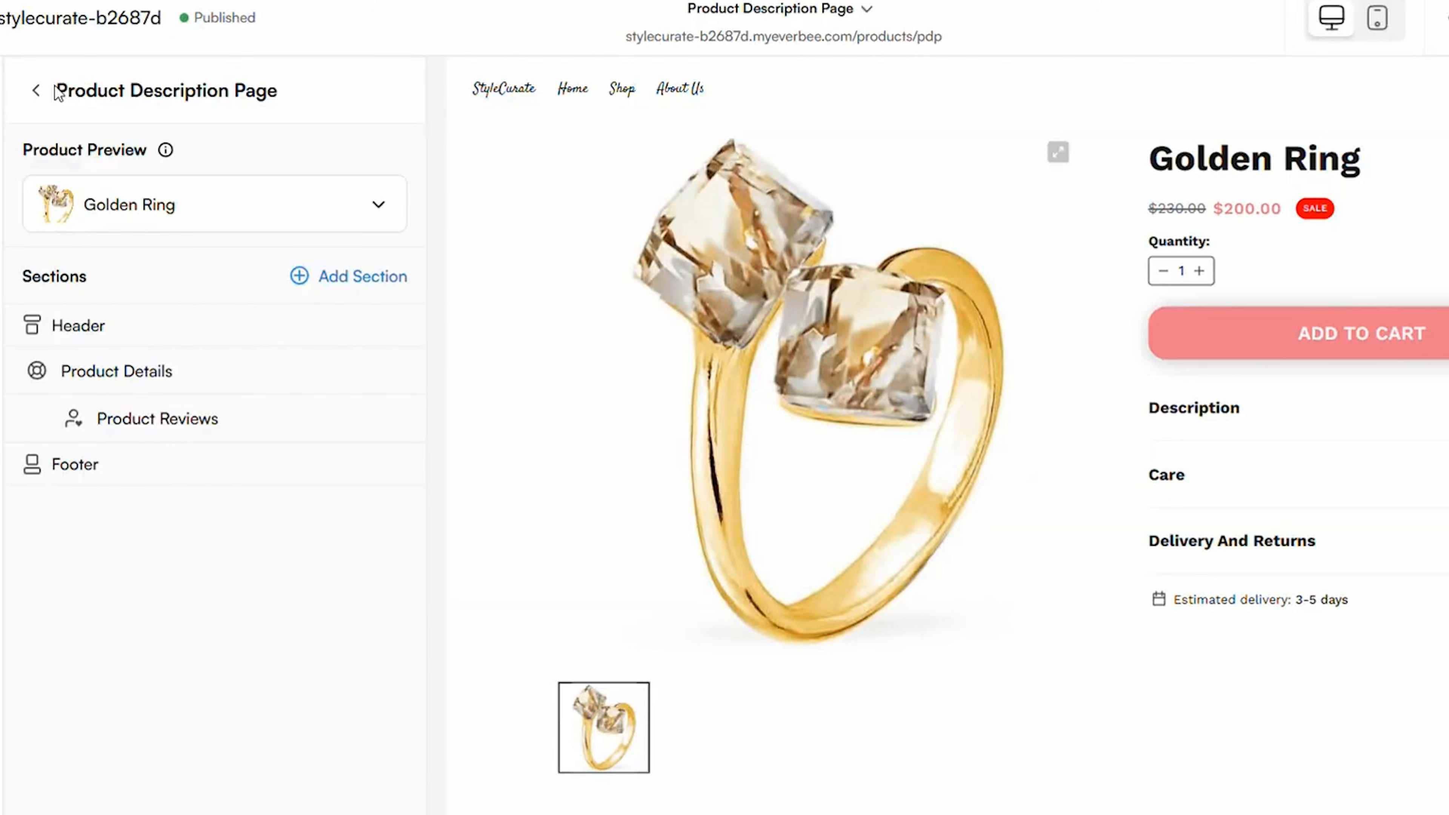
Try the Fill the frame and Stretch to fit image options in Product Details, and restore Show entire image
click(141, 373)
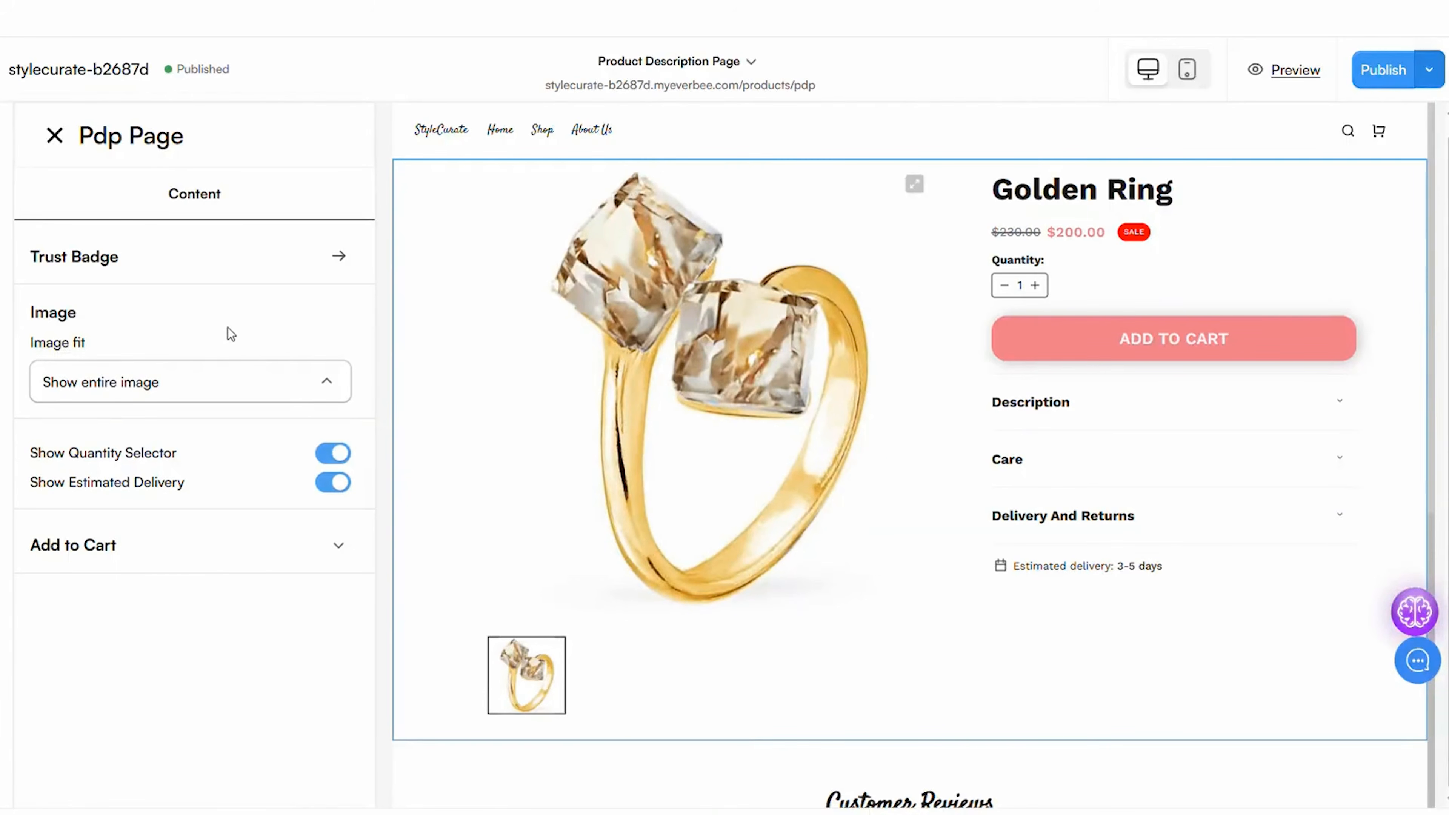
click(342, 456)
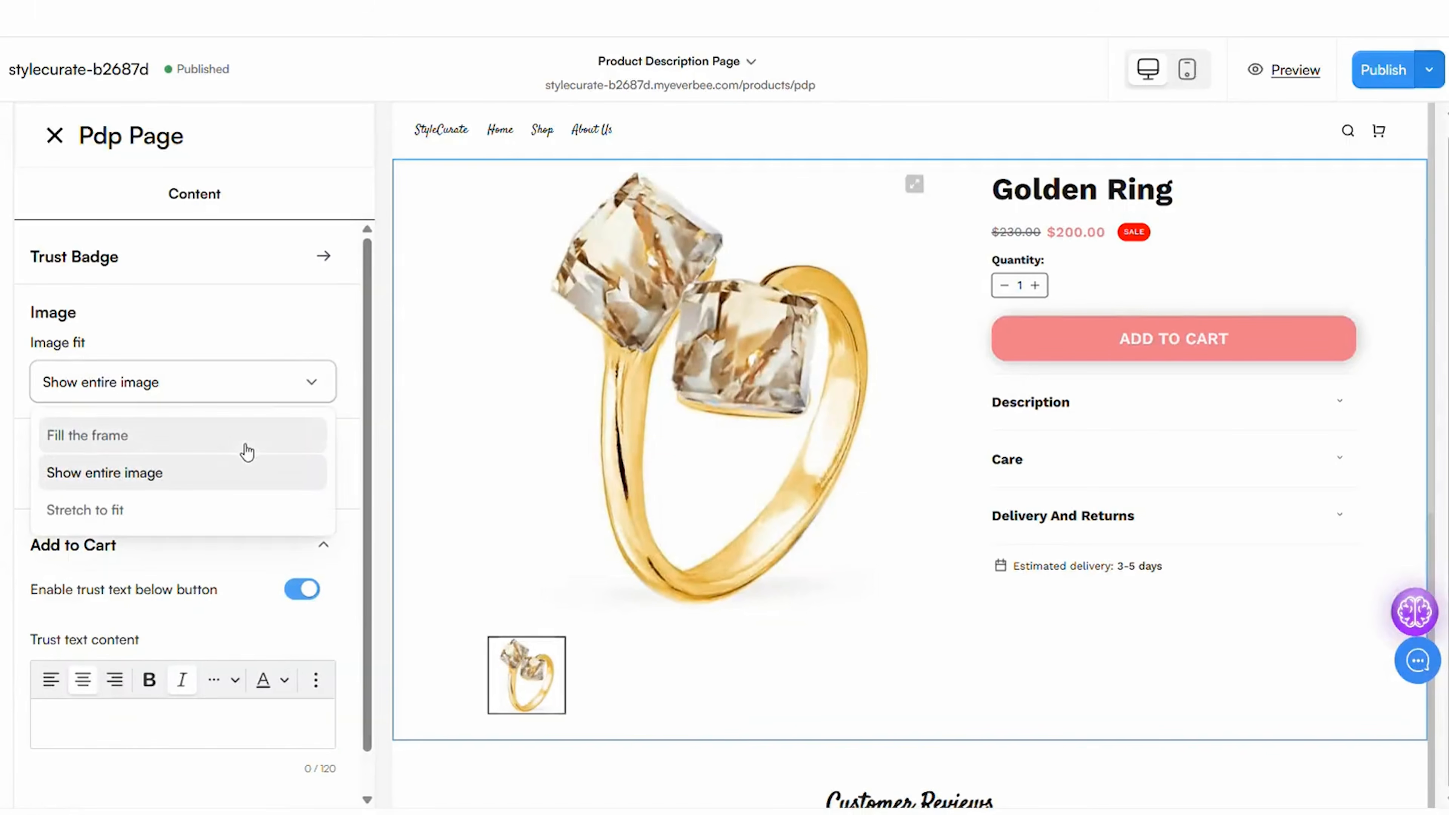
click(243, 445)
click(288, 390)
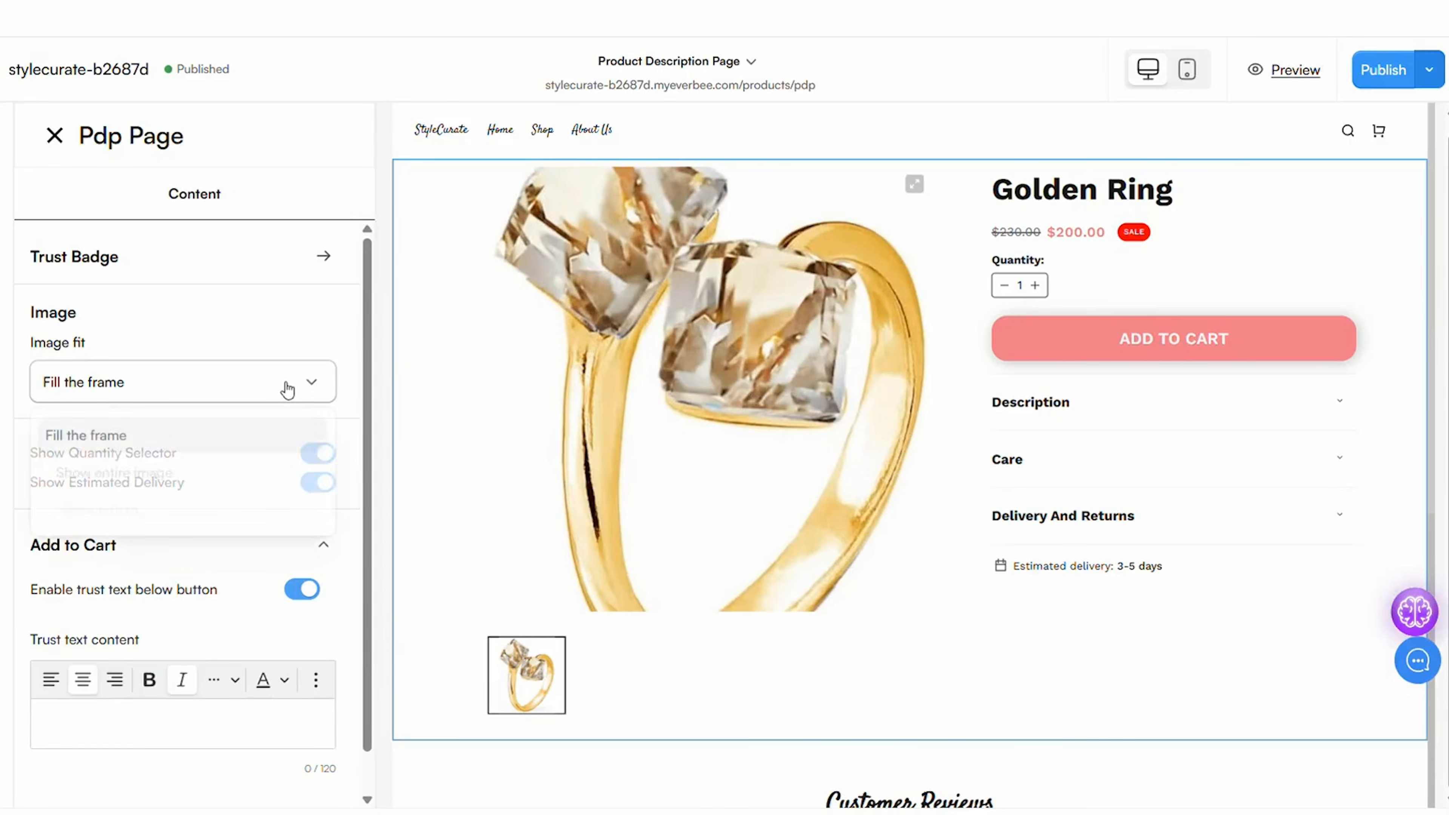
click(240, 508)
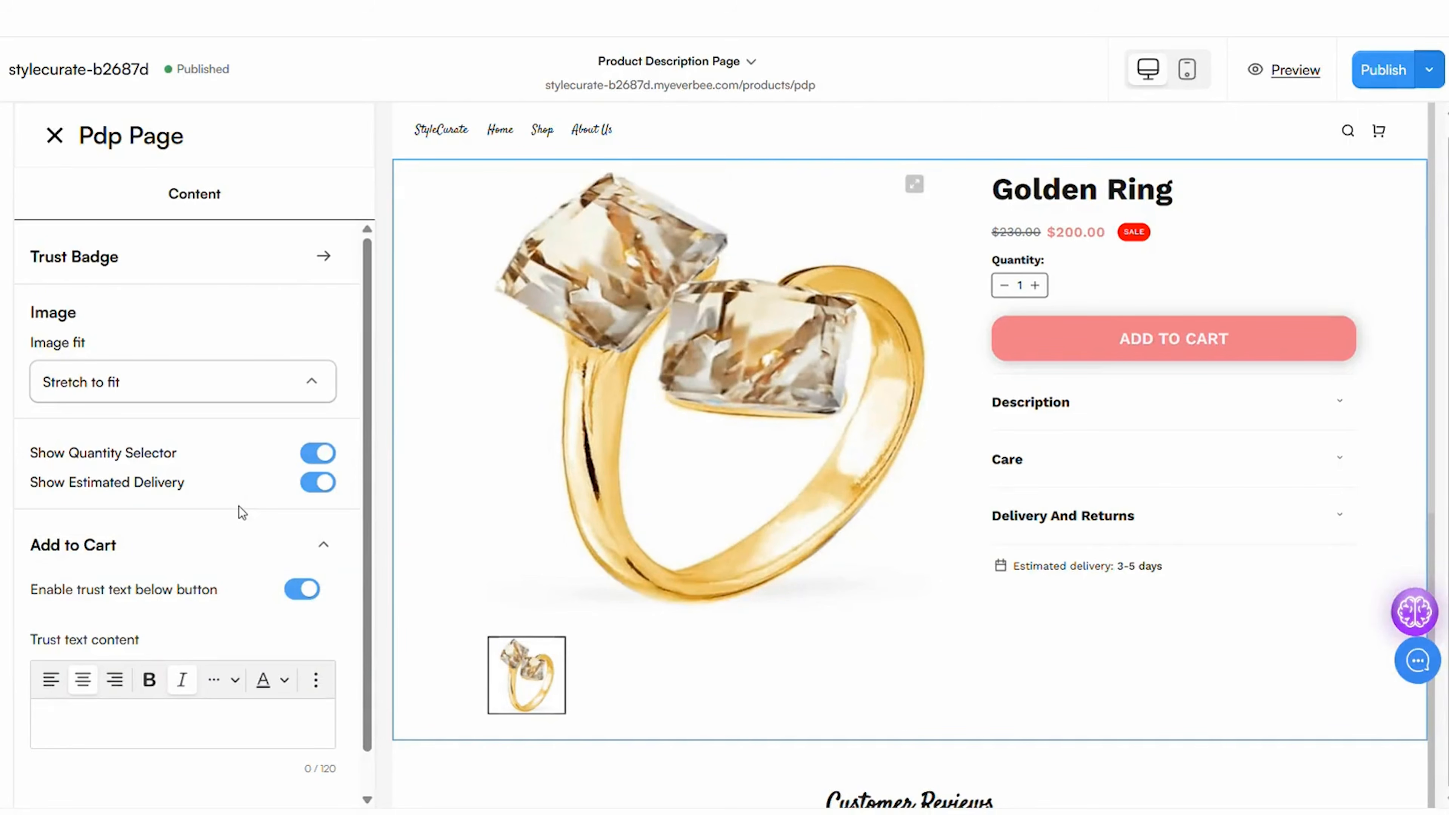
click(285, 395)
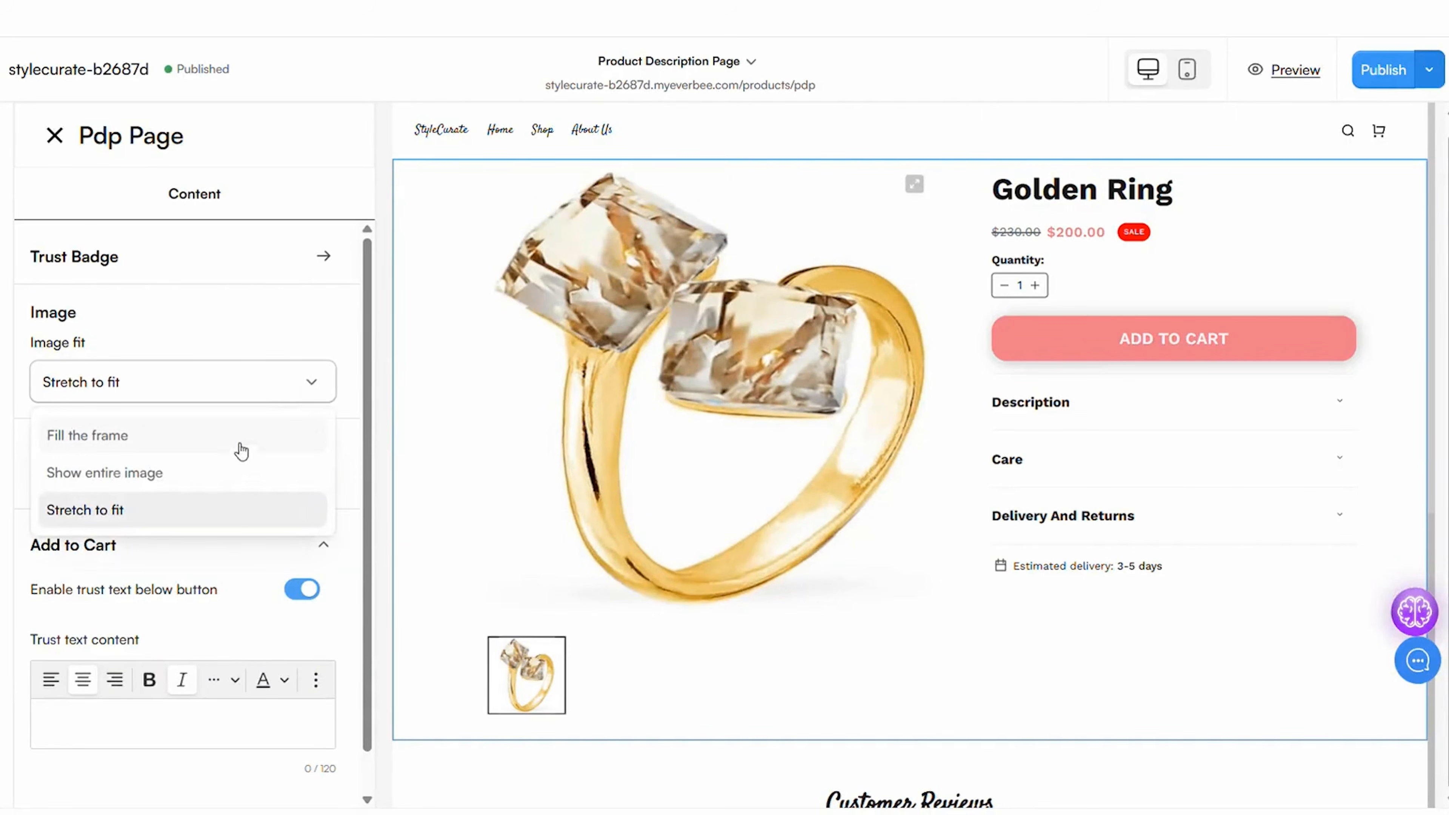
click(244, 477)
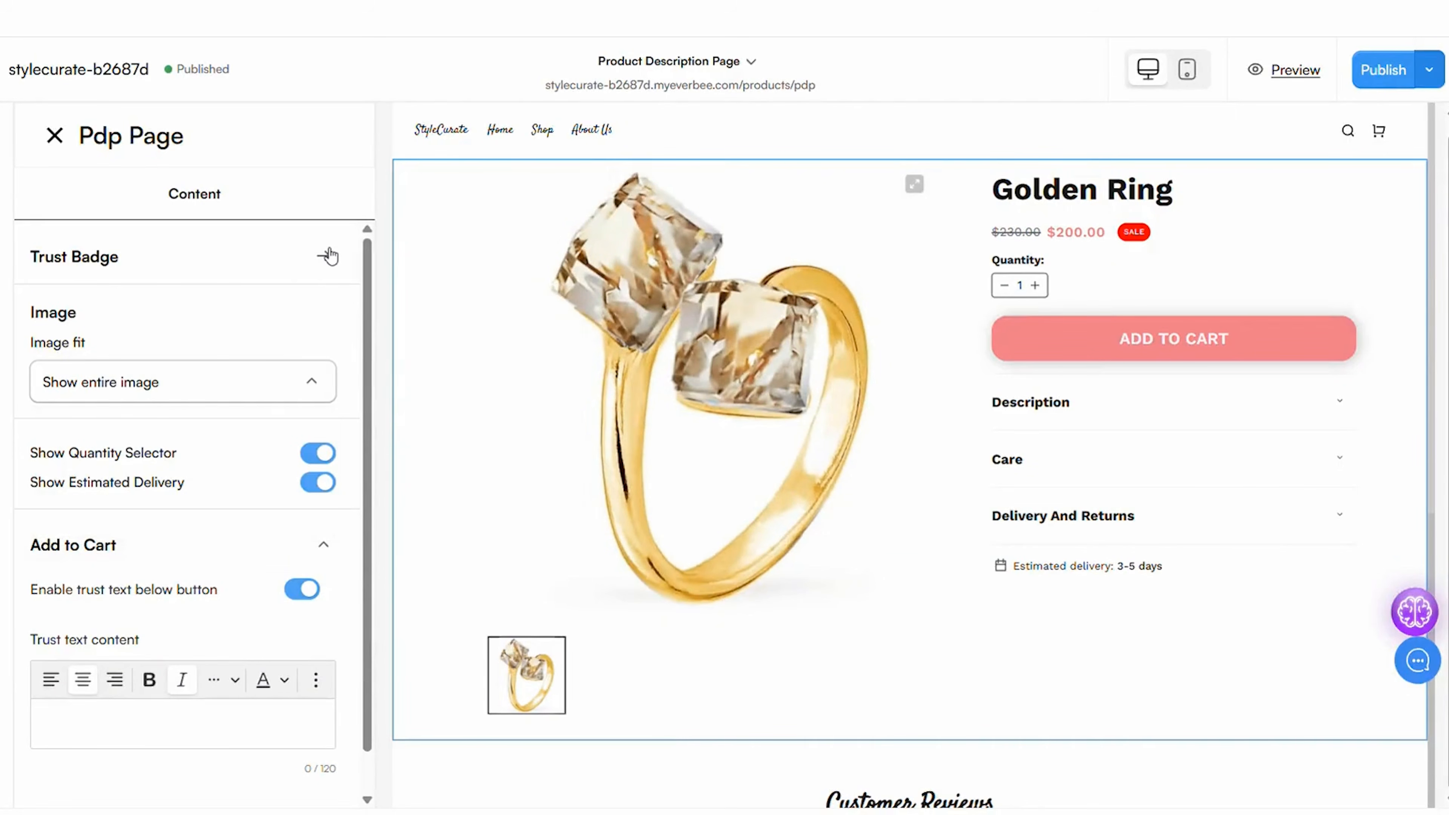
click(324, 544)
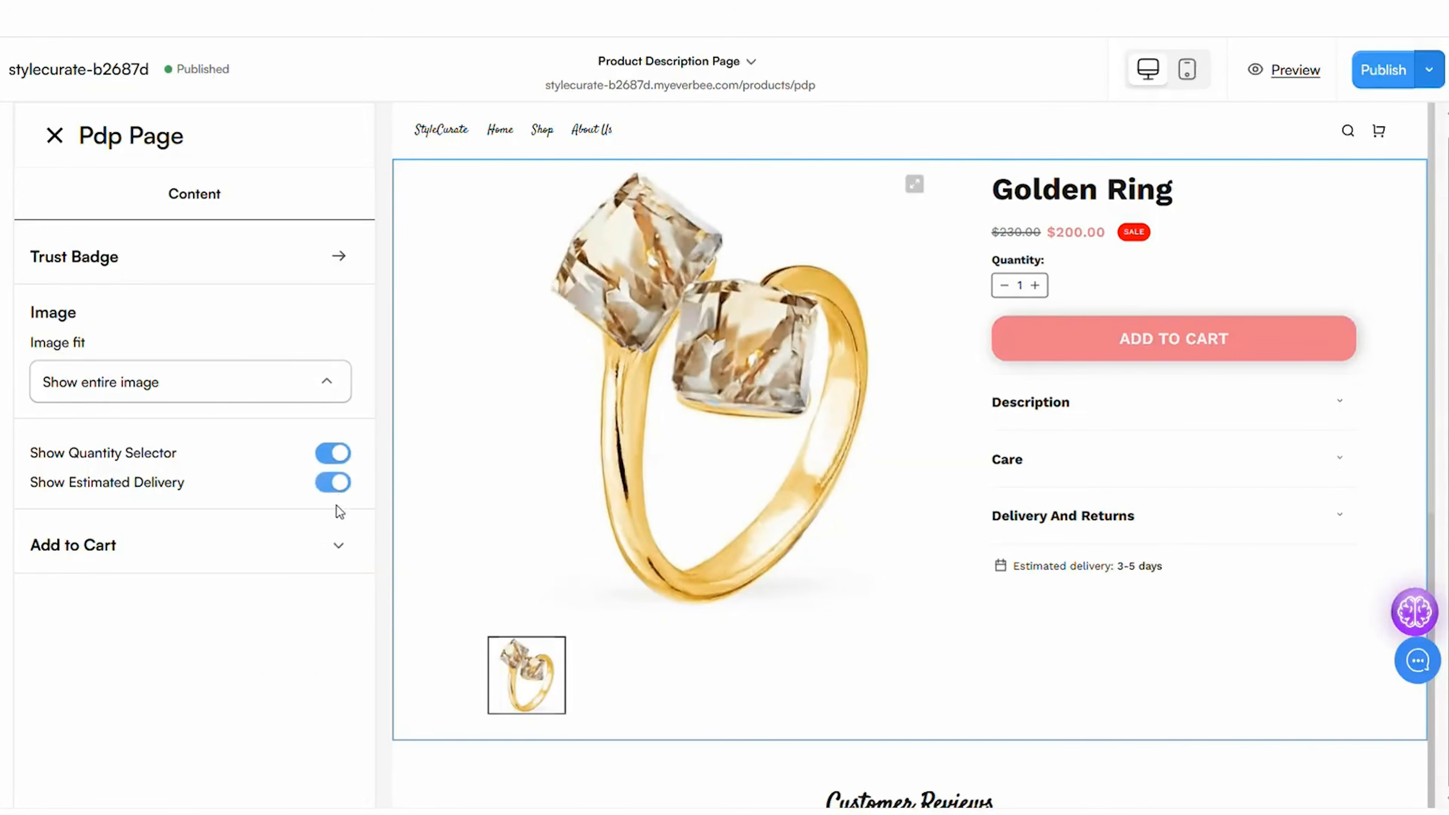
click(339, 550)
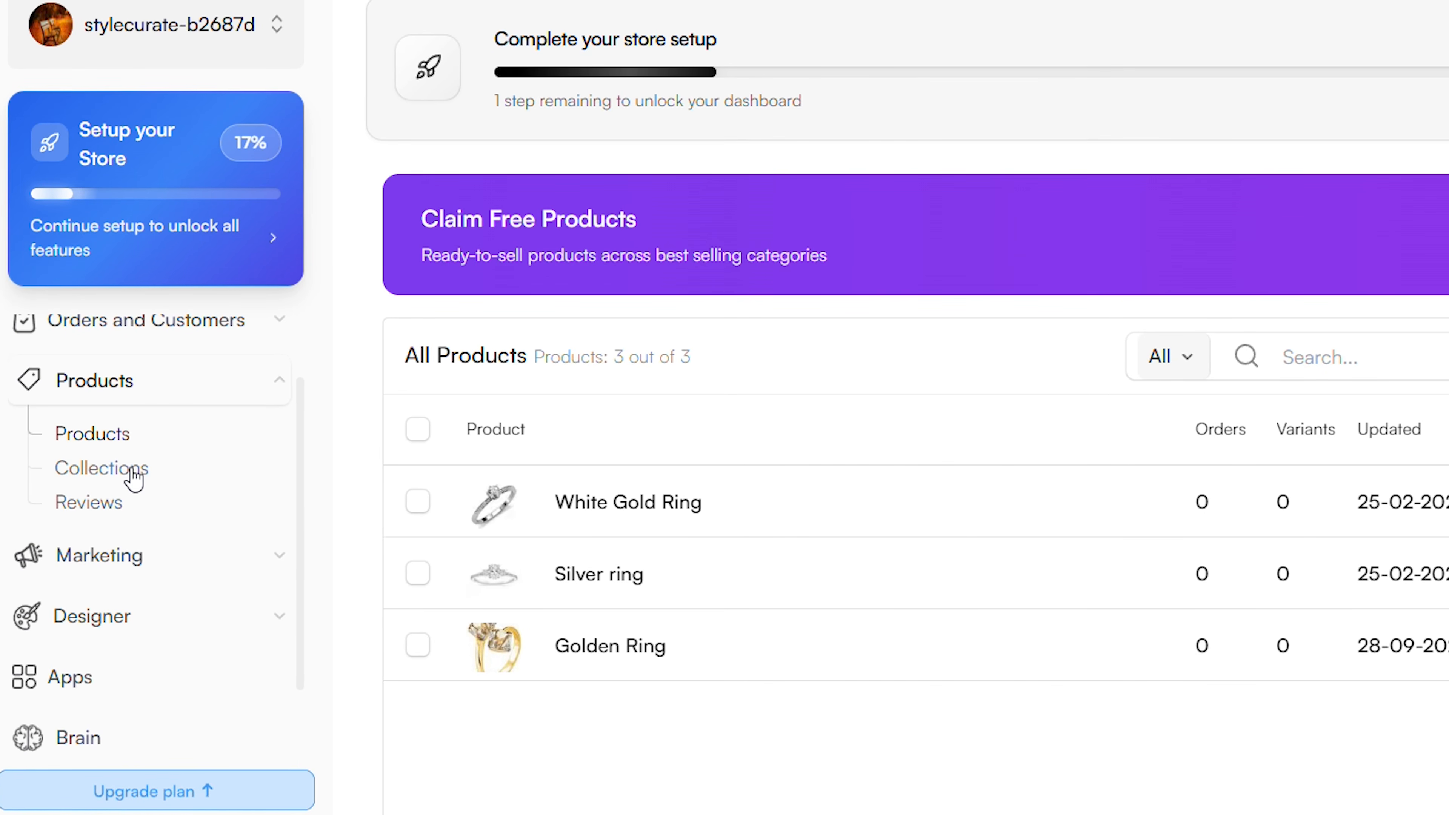
Create a product collection named Engagement Rings
click(133, 471)
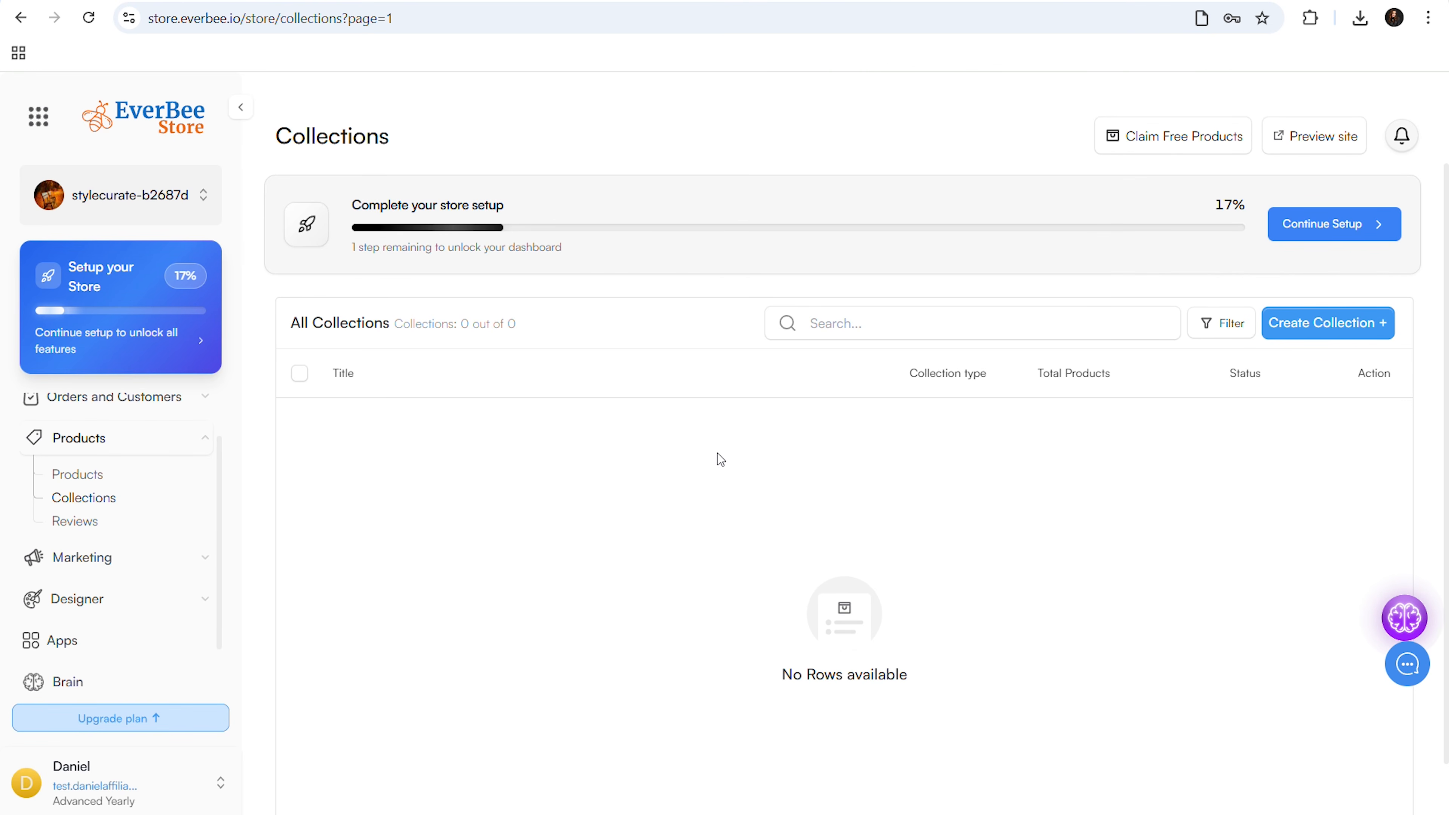
click(1357, 337)
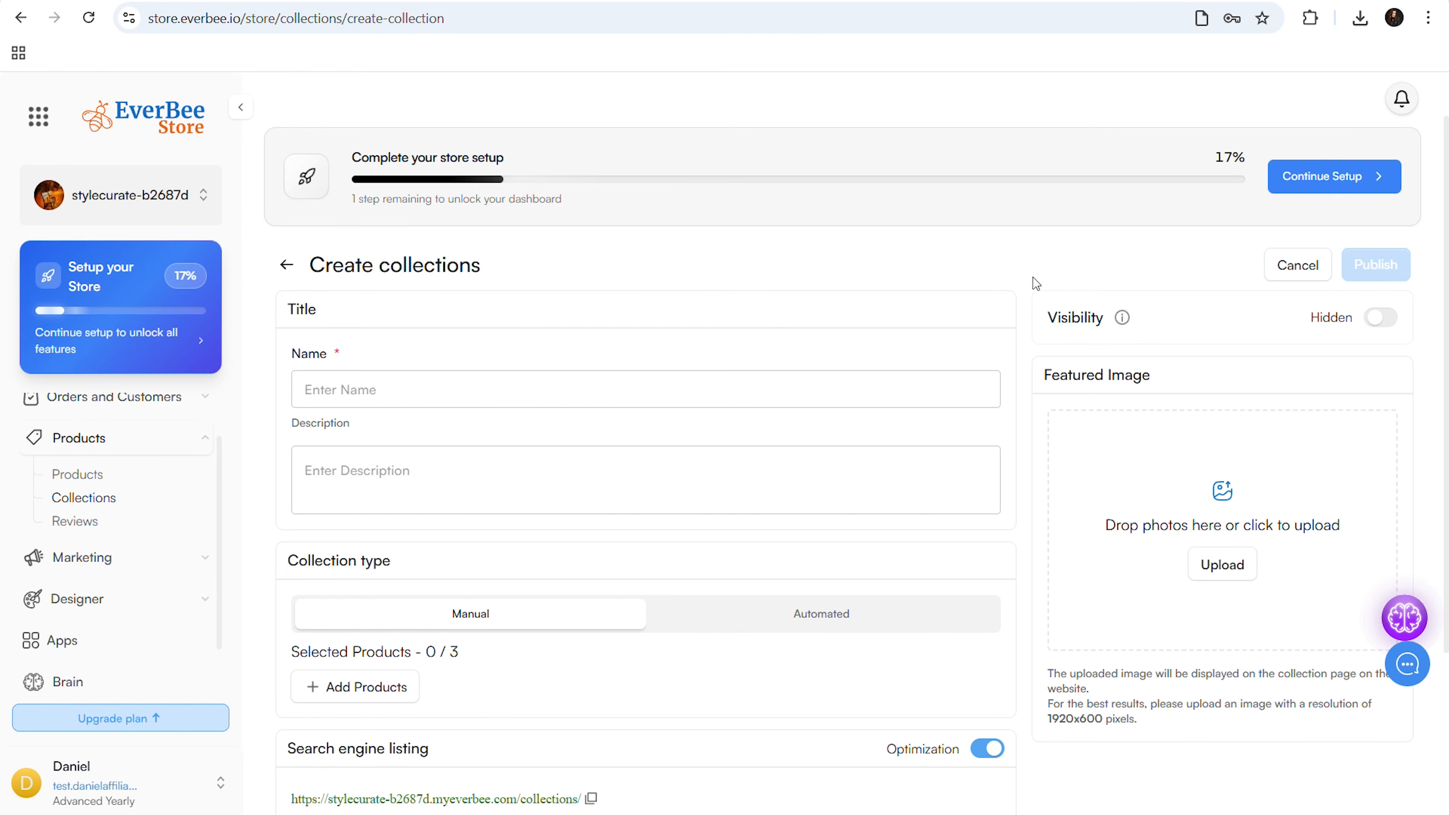
click(547, 397)
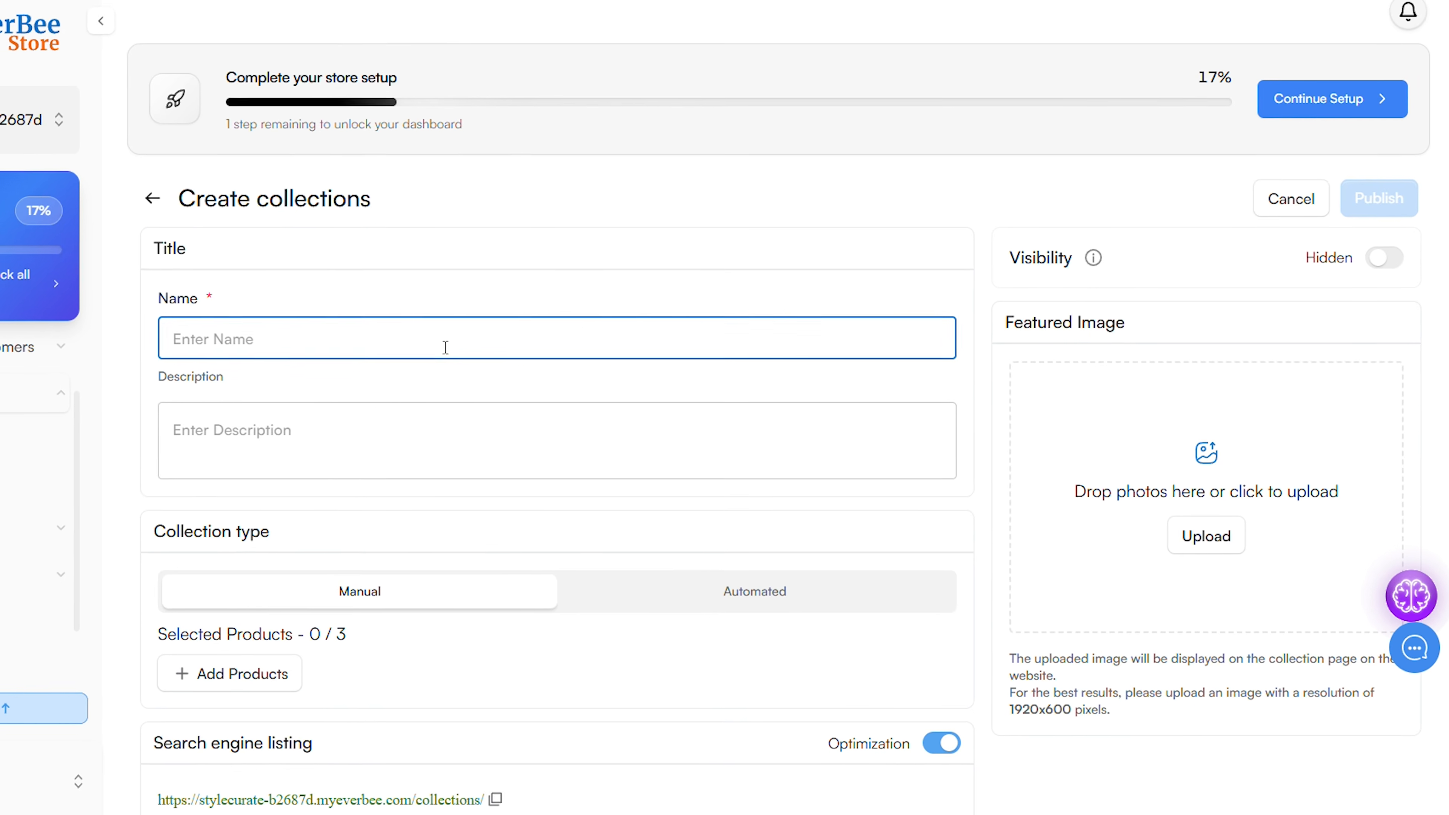
text(Engage)
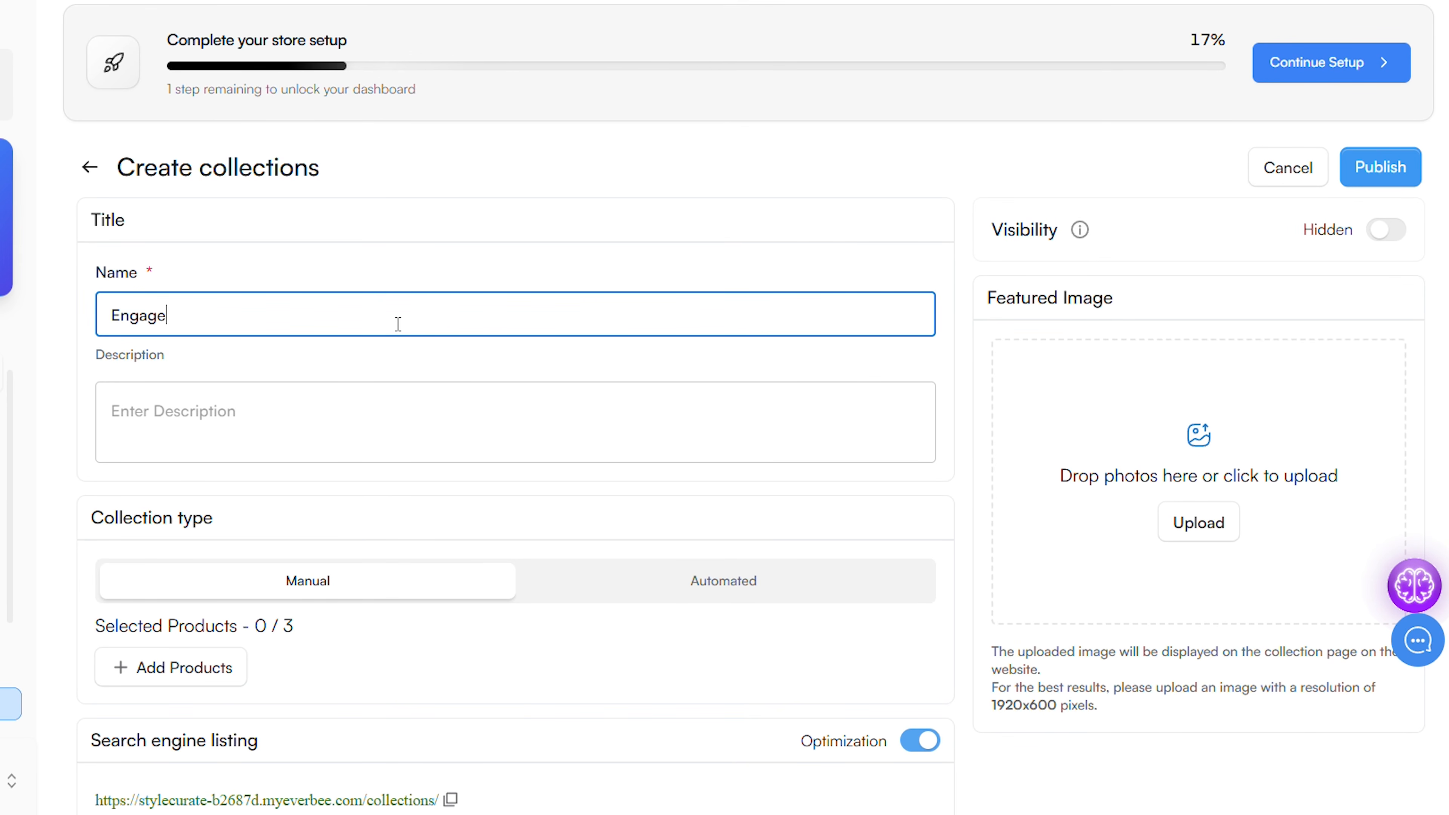
text(ment Rings)
Add the White Gold Ring, Silver ring and Golden Ring to the Engagement Rings collection and publish it
scroll(213, 307, down, 5)
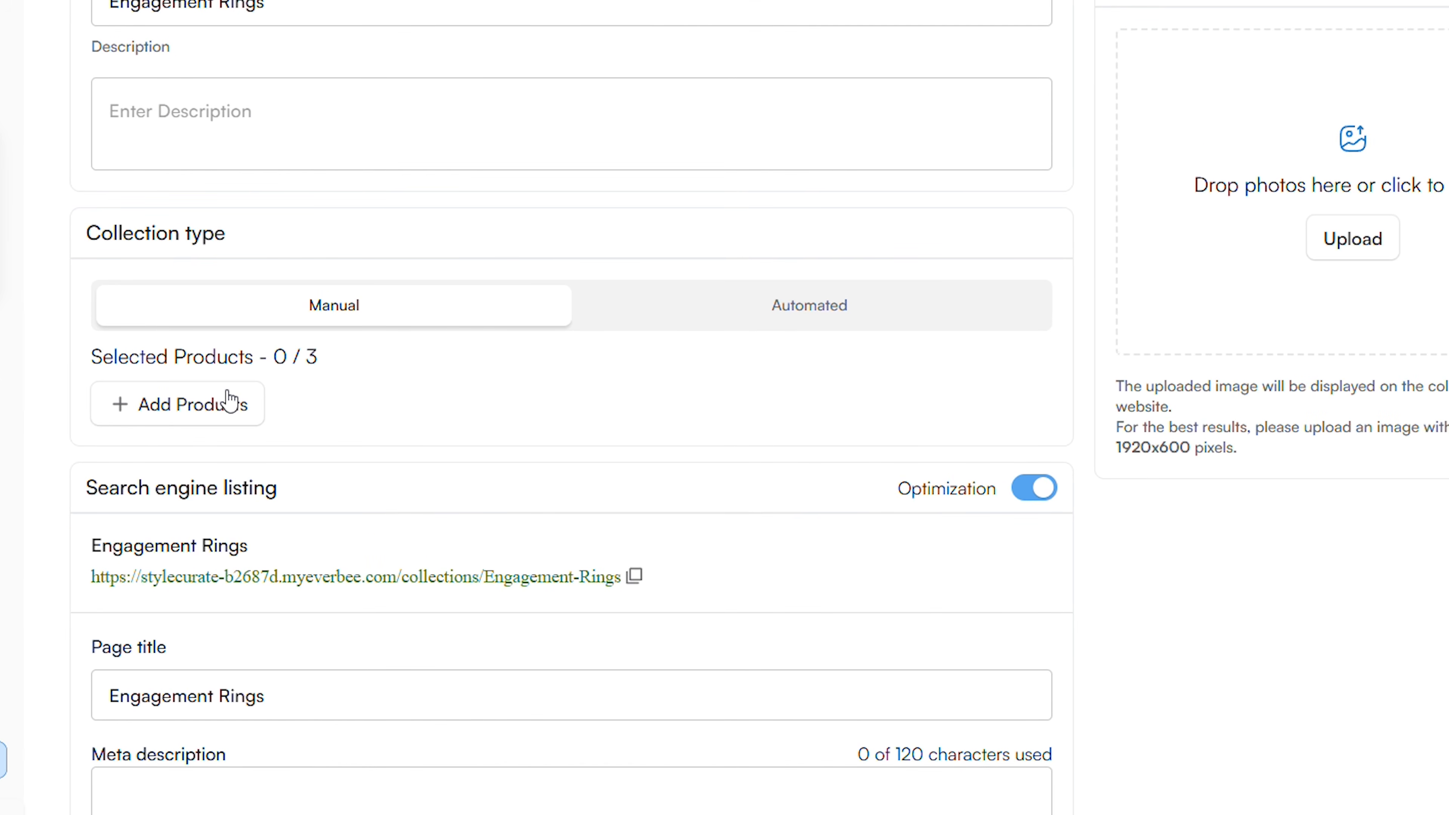
click(228, 403)
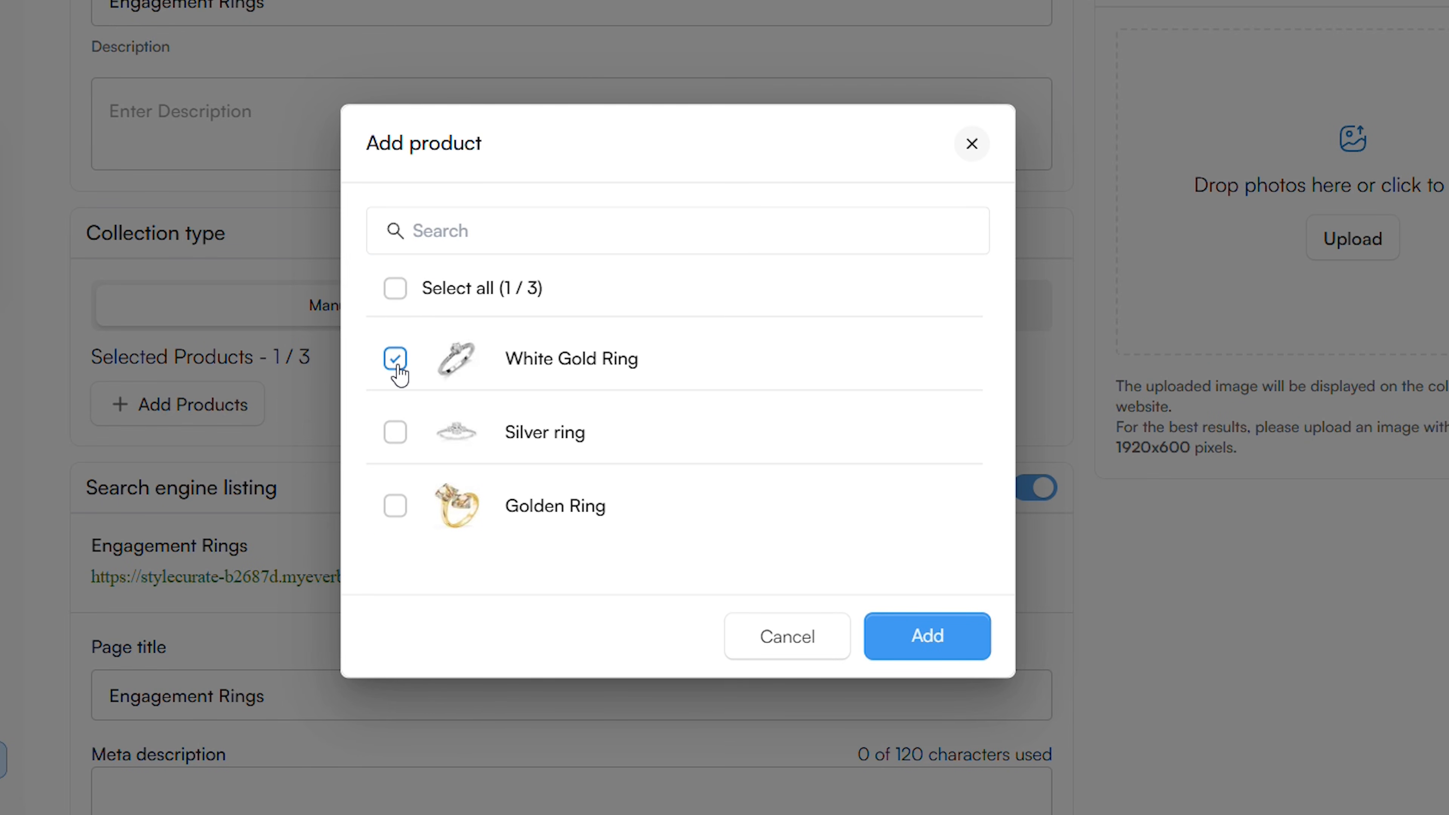
click(394, 288)
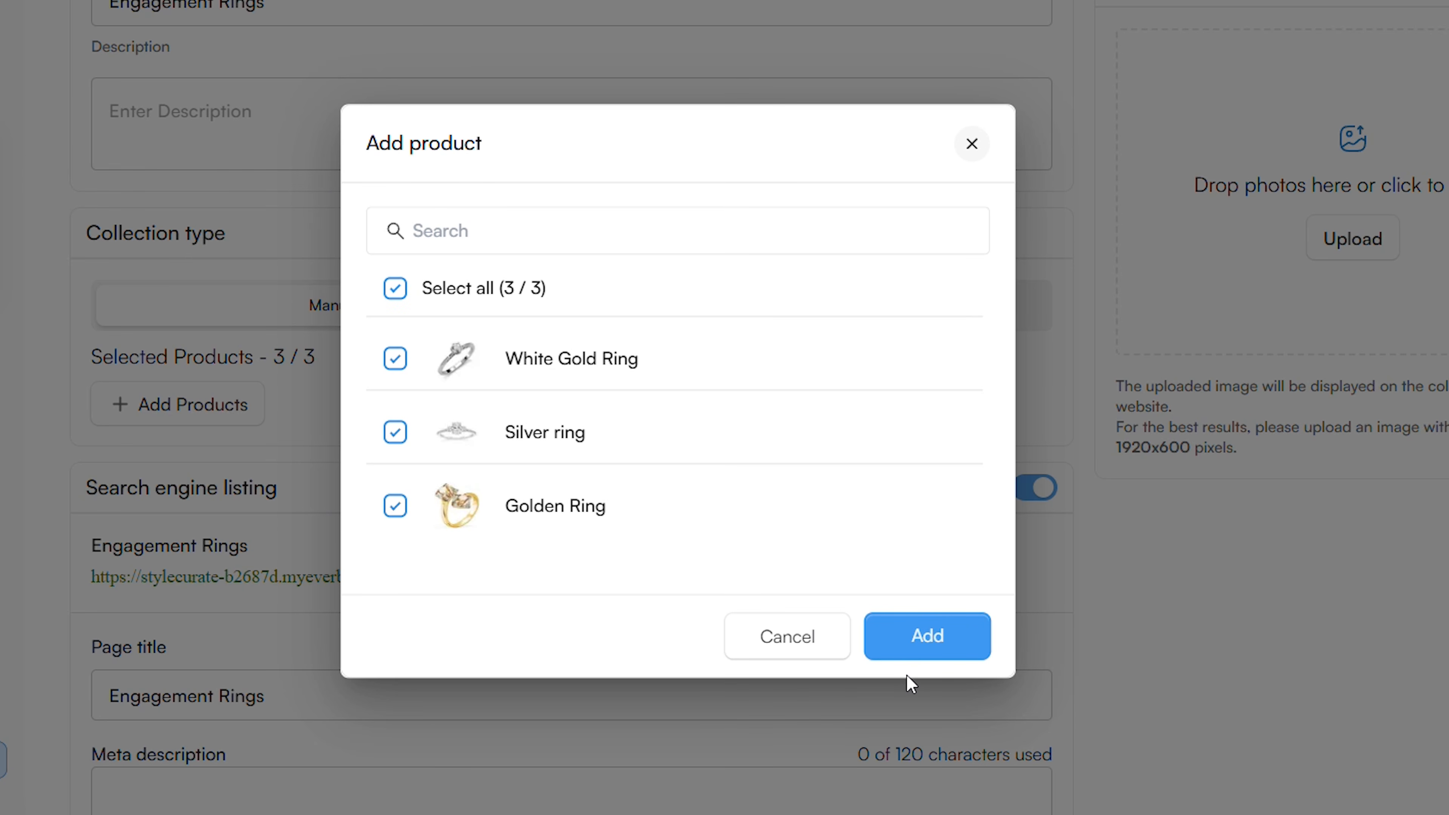
click(930, 637)
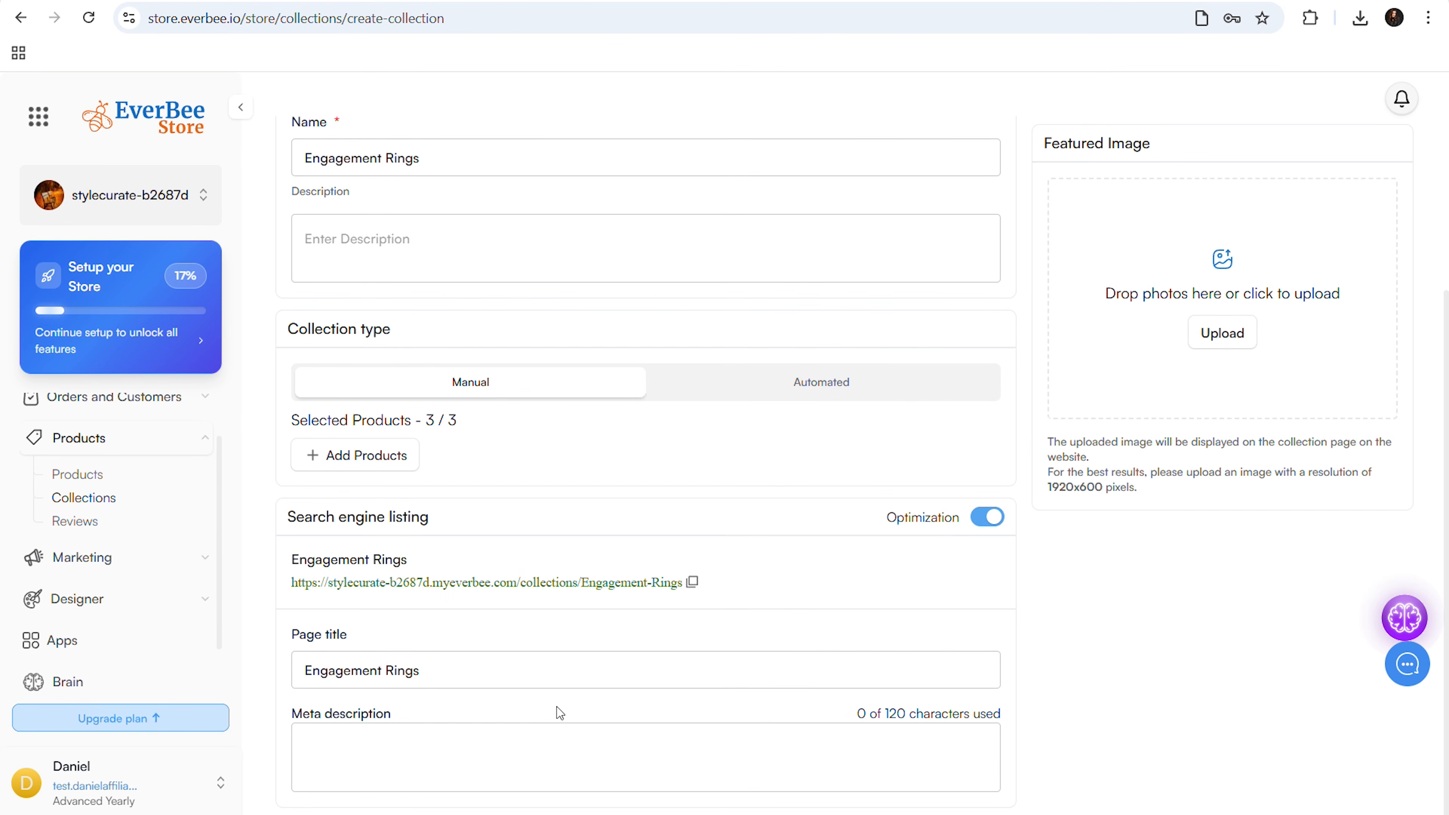
scroll(557, 707, up, 4)
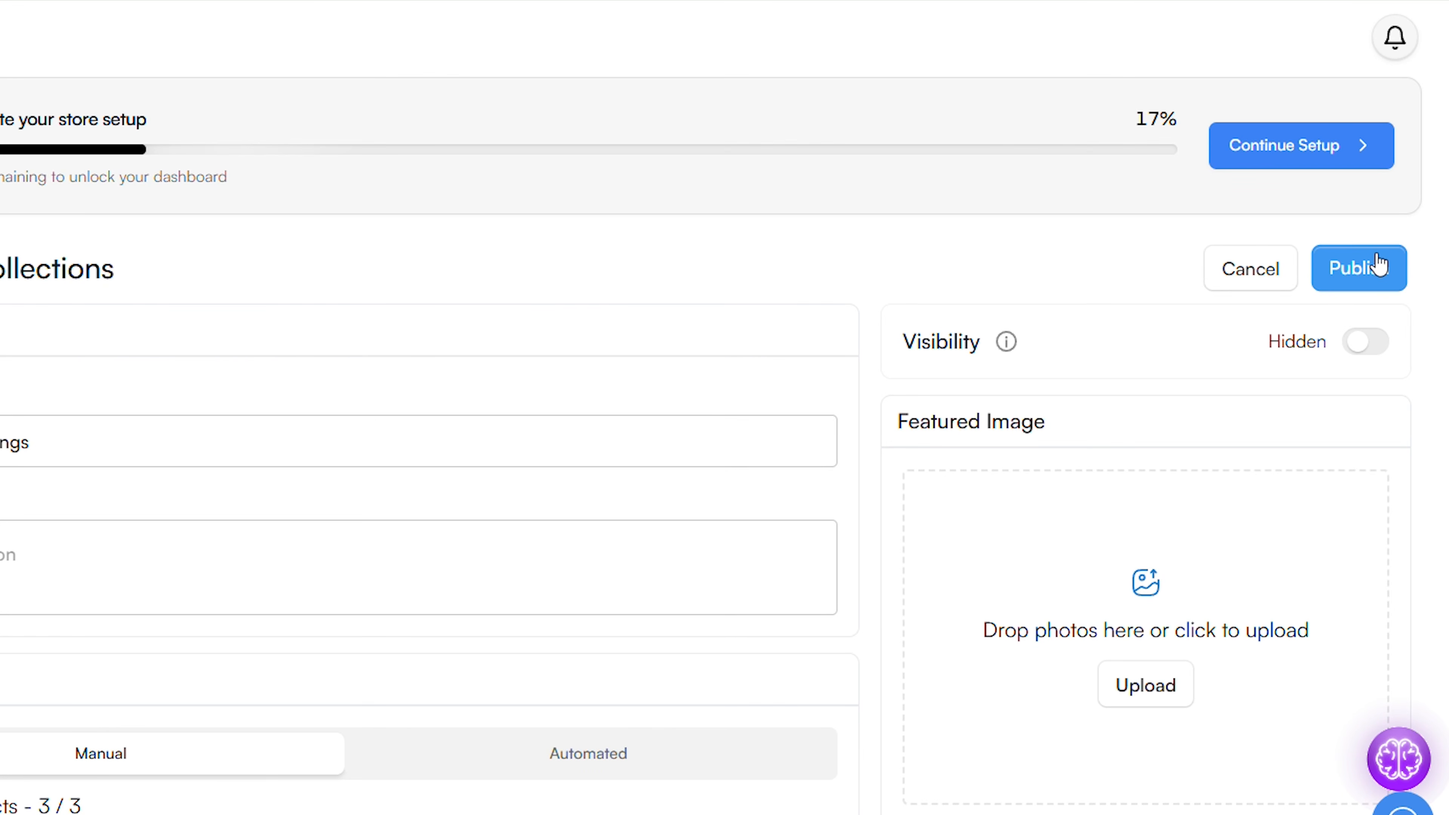
click(1380, 264)
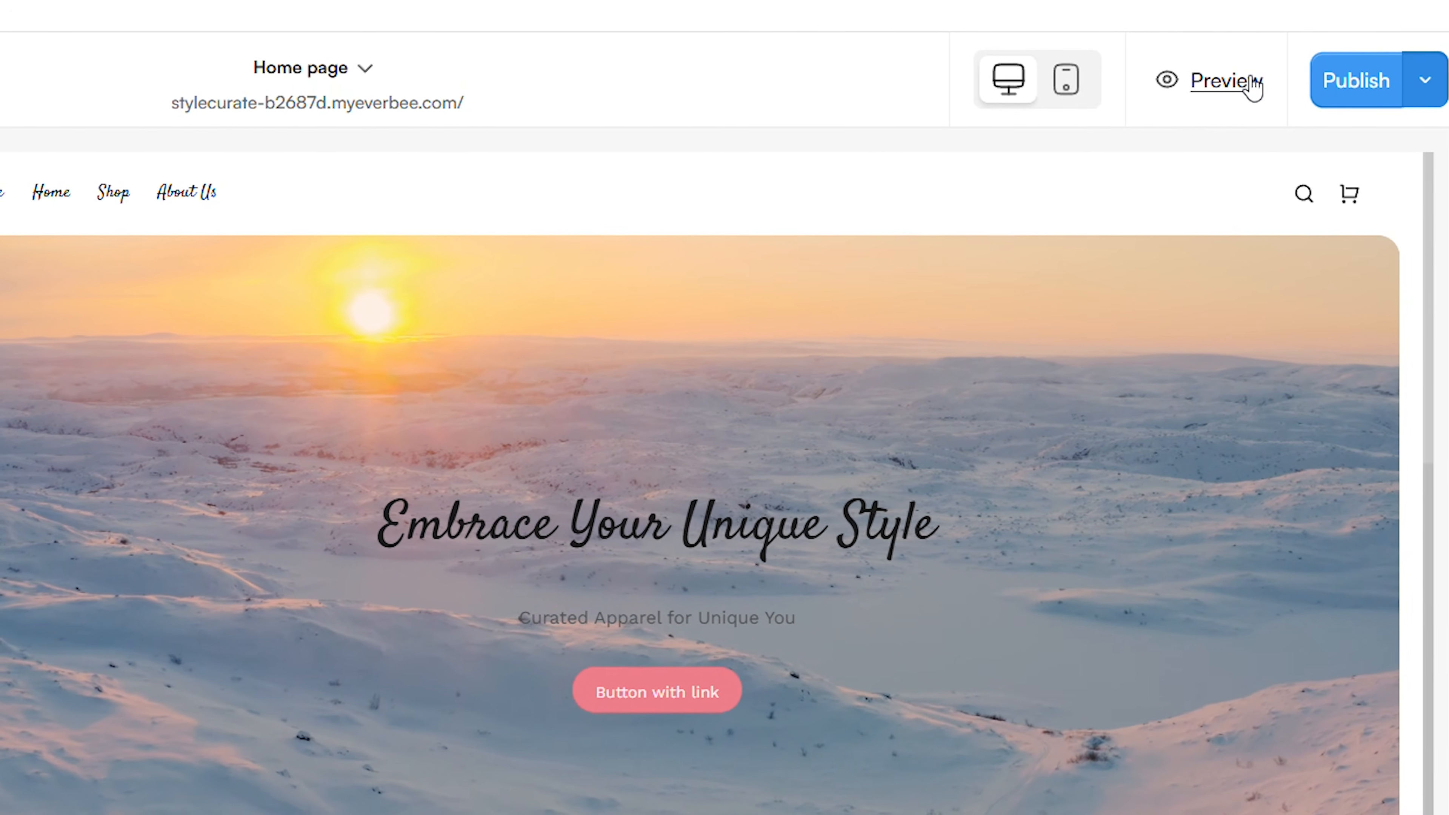
Preview the store's home page from the builder and look through its hero, products, image and email sign-up sections
click(1249, 85)
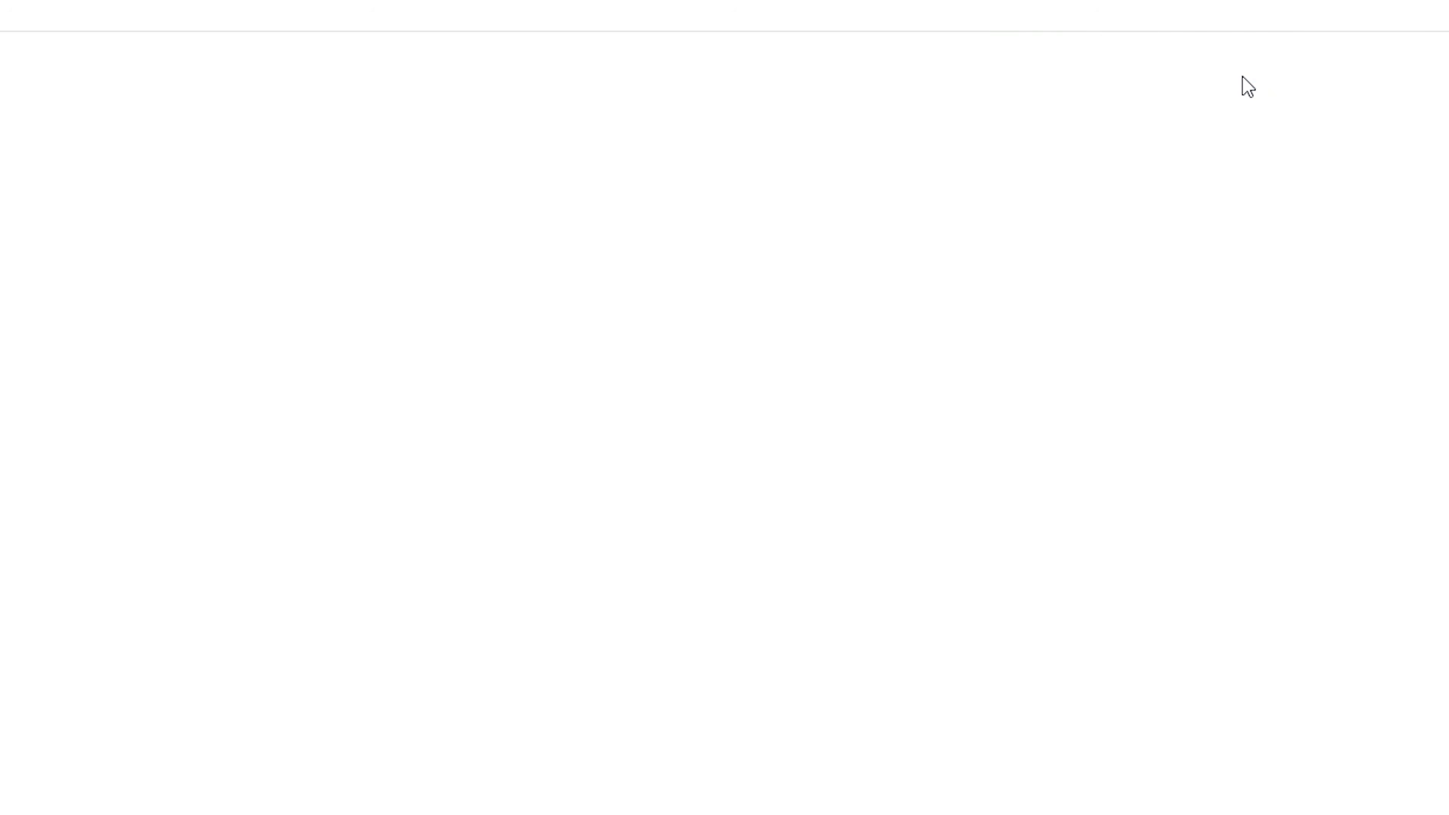
scroll(780, 454, down, 1)
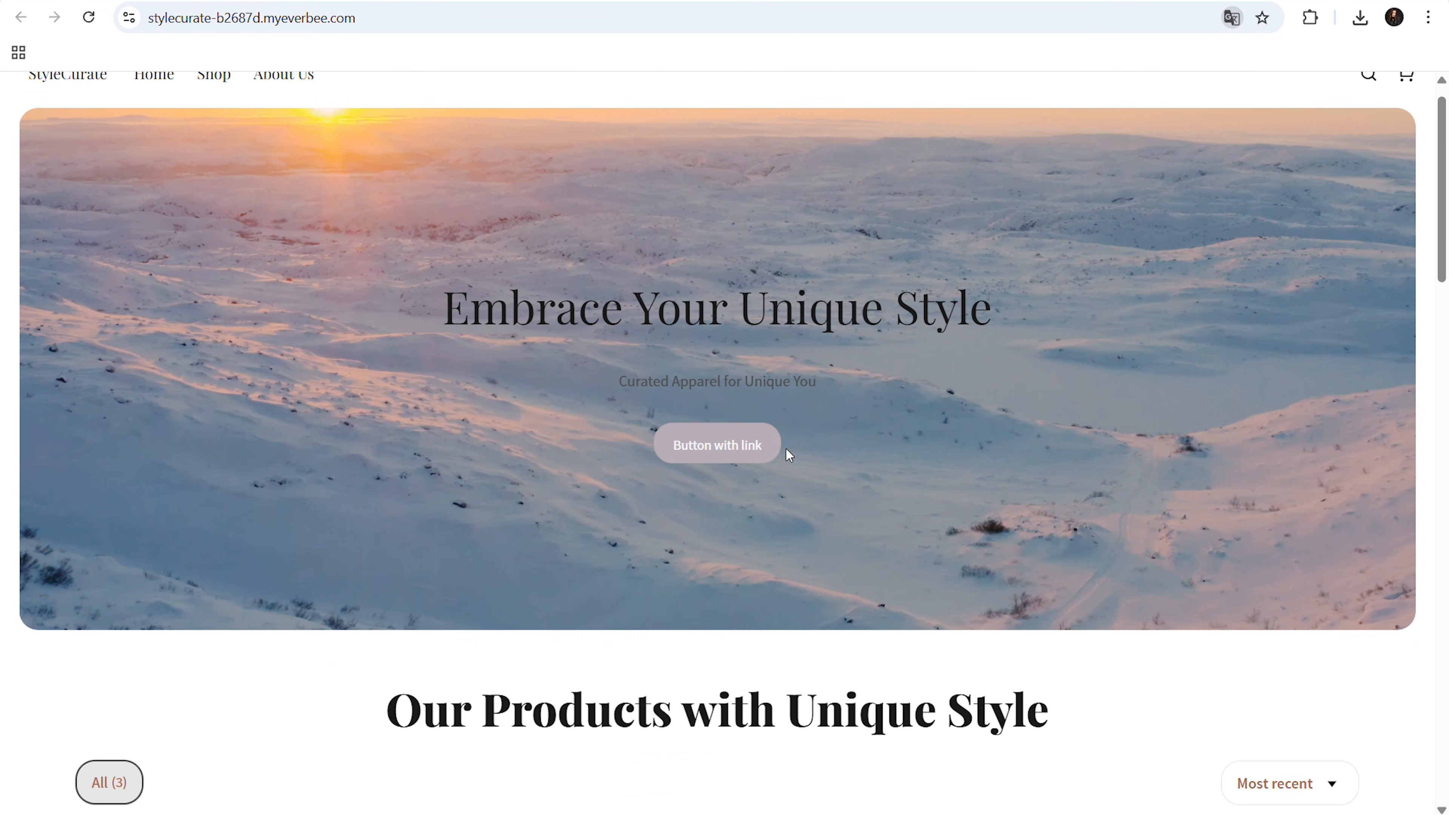
scroll(786, 449, up, 1)
scroll(785, 448, down, 3)
scroll(786, 448, down, 3)
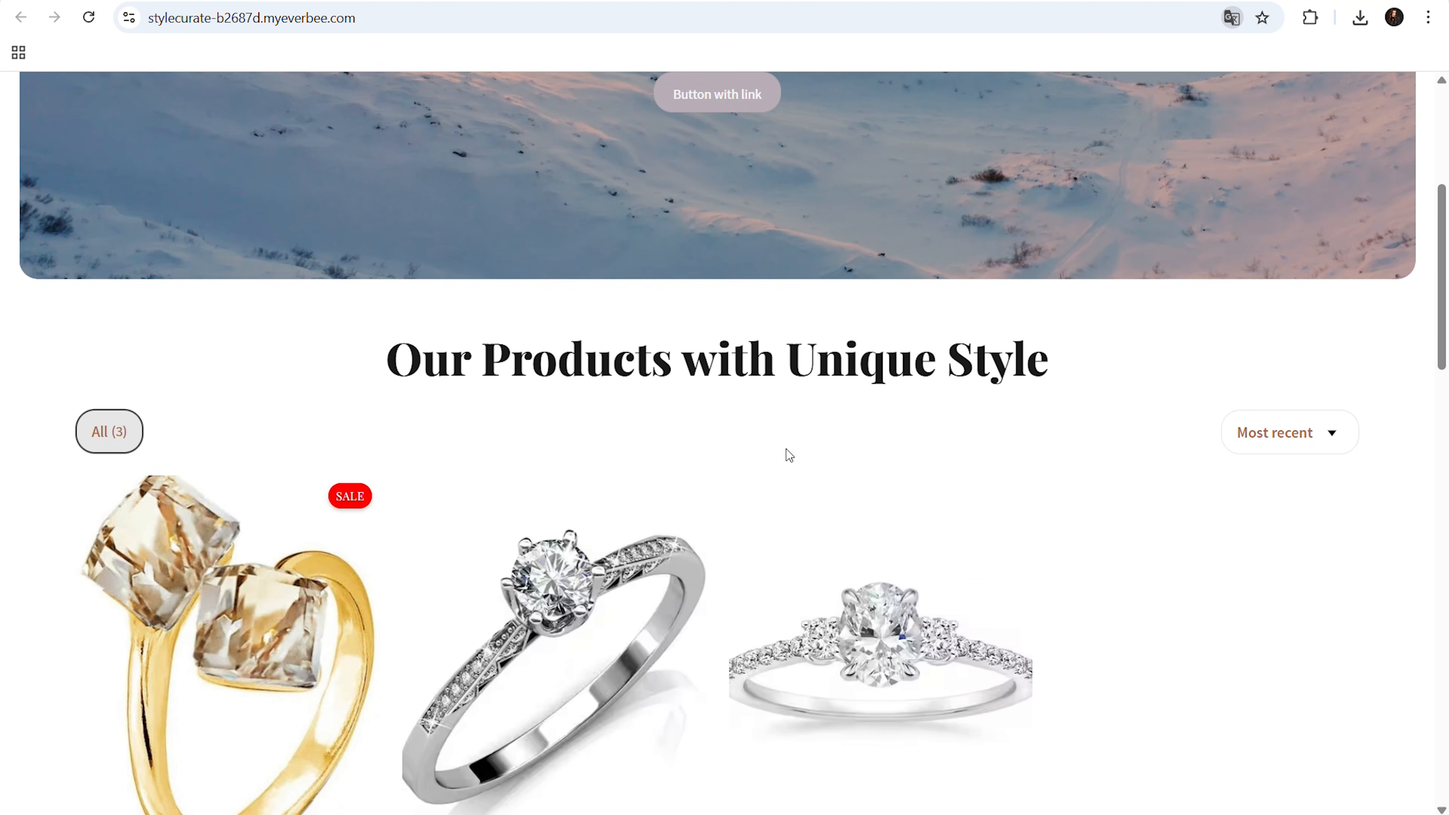
scroll(786, 449, down, 4)
scroll(935, 237, down, 10)
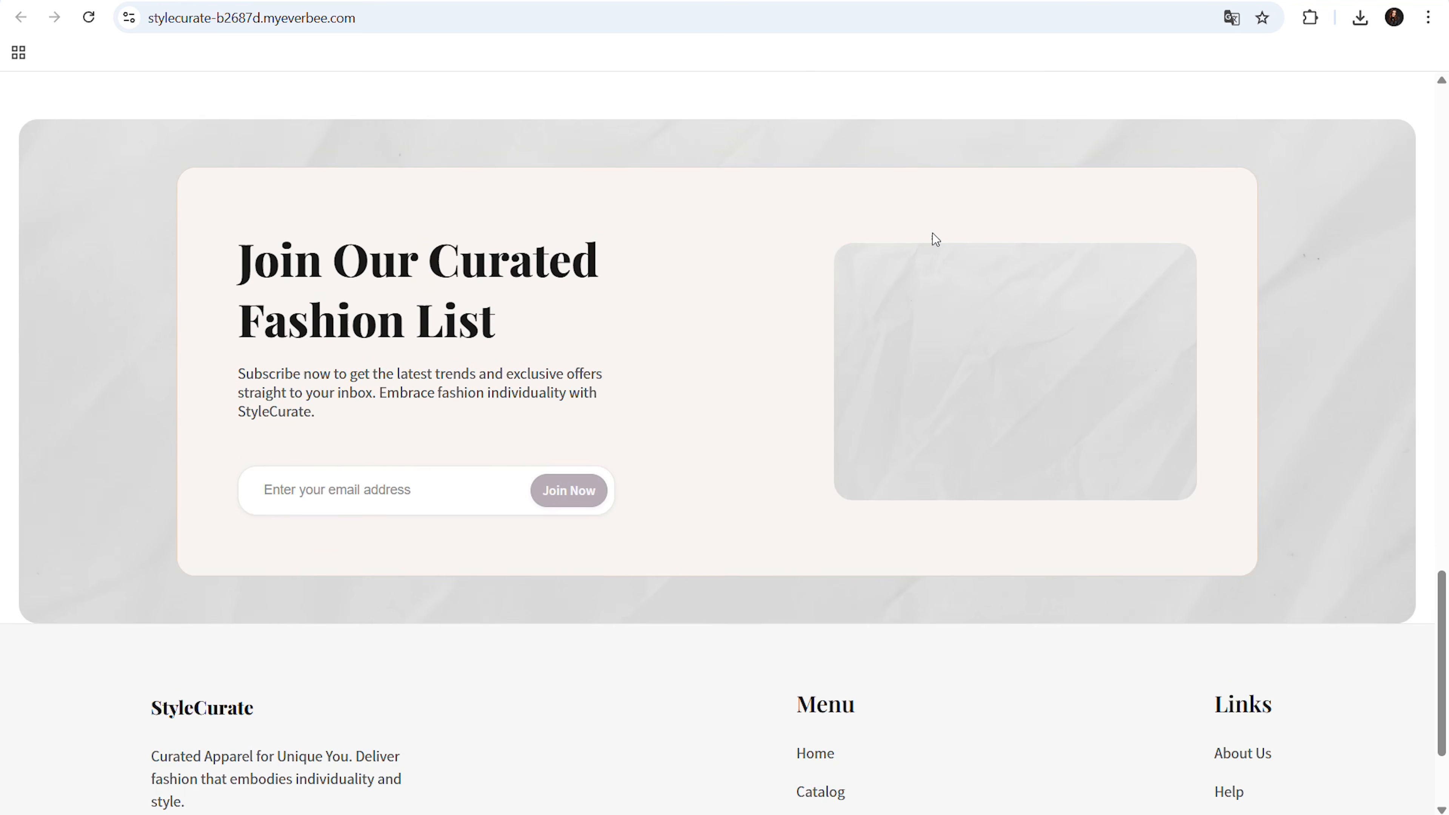
scroll(934, 236, up, 12)
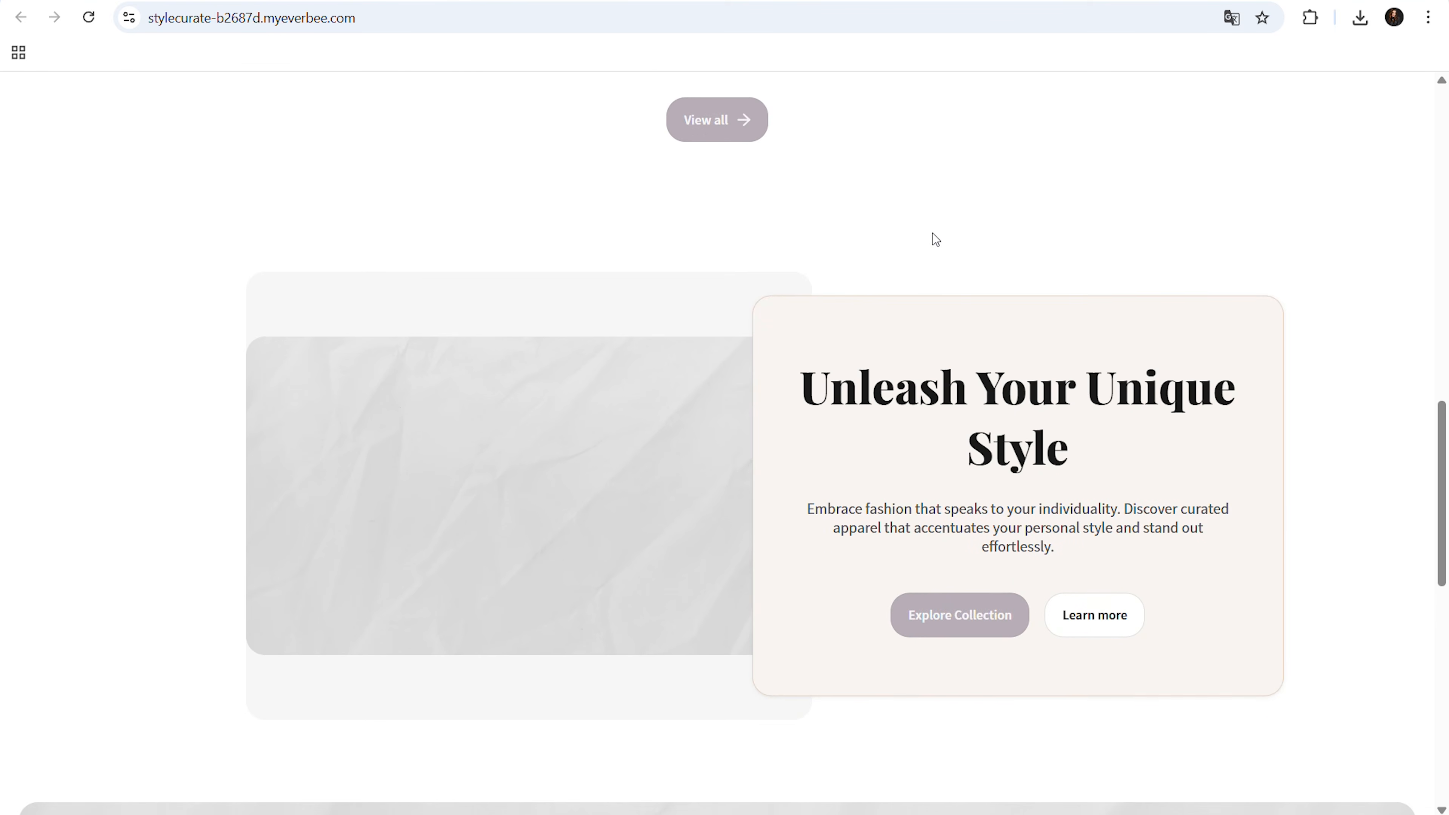
scroll(934, 239, down, 3)
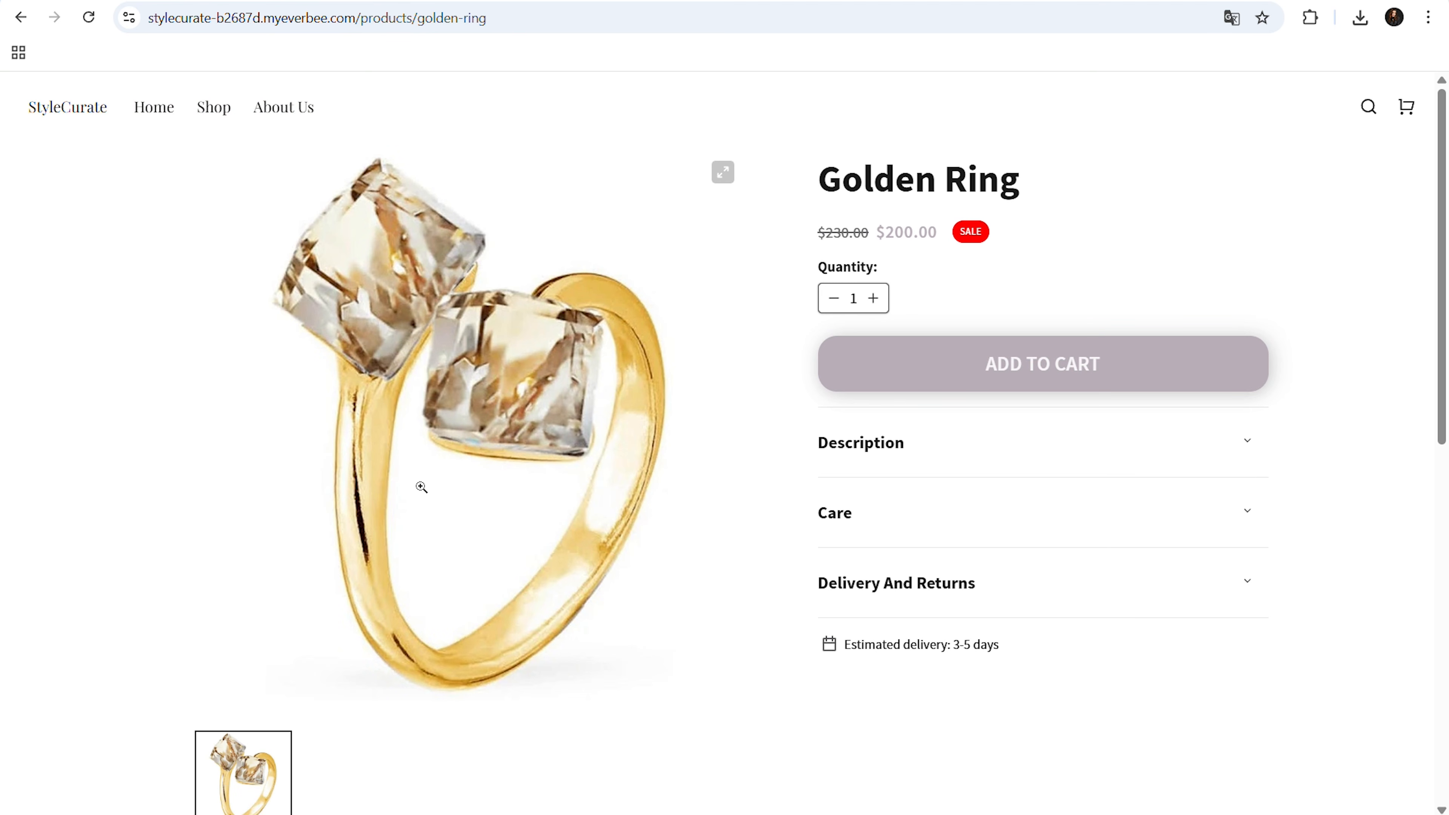
Look through the Golden Ring product page down to its customer reviews
scroll(421, 487, down, 5)
scroll(418, 488, up, 3)
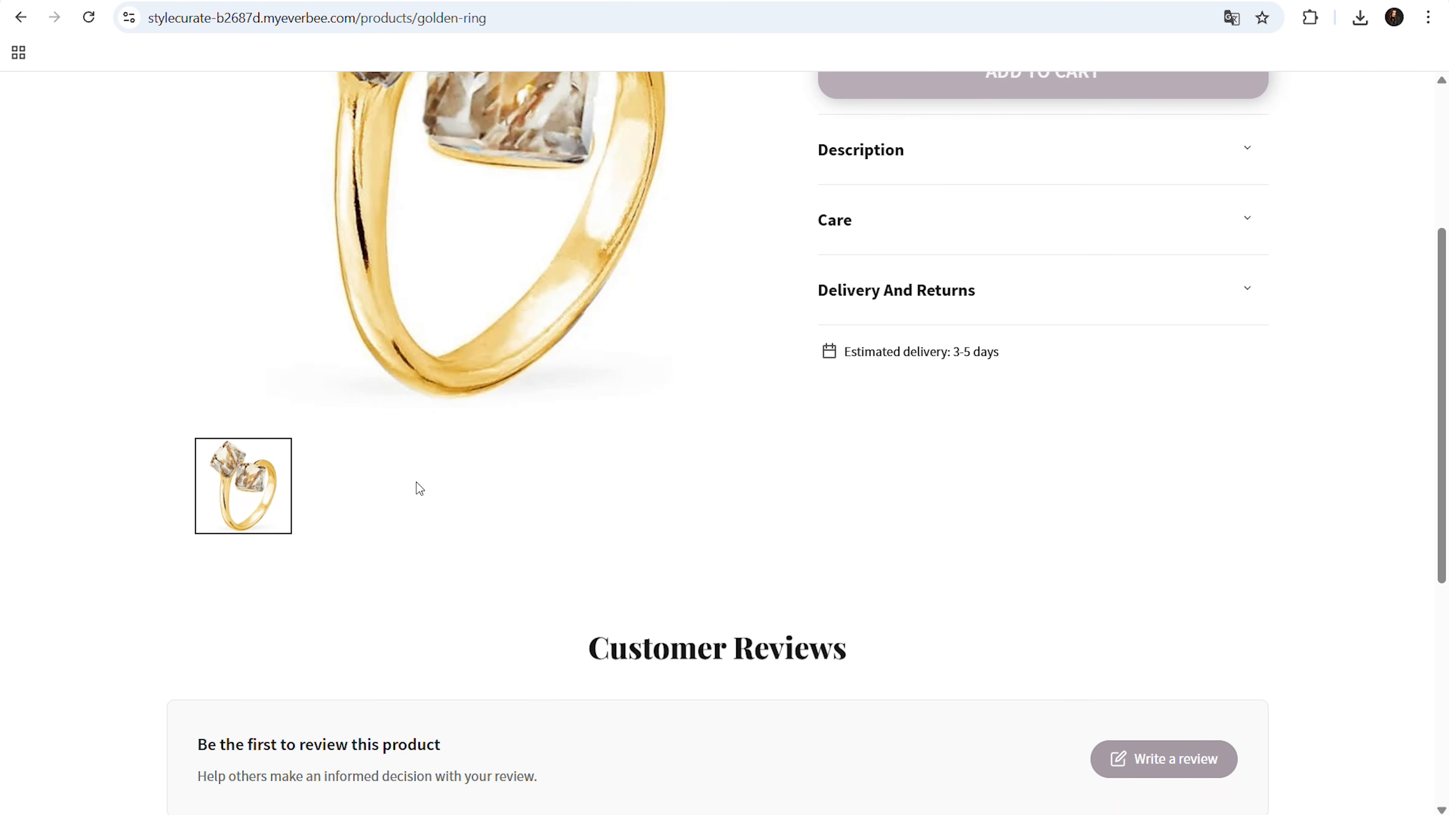
scroll(420, 488, up, 2)
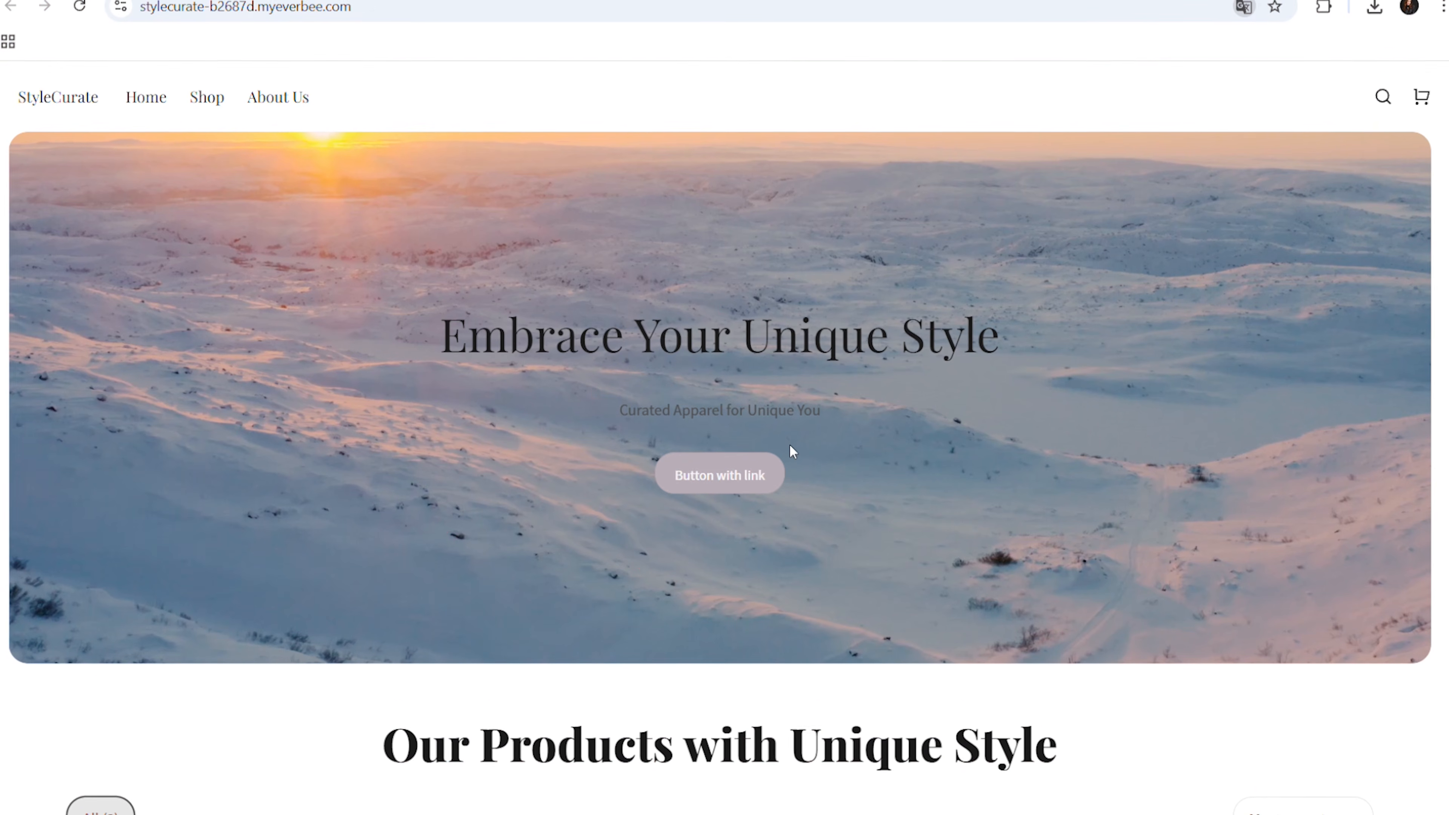
Browse the store's home page products and open the Golden Ring to check its details and reviews area
scroll(791, 451, down, 10)
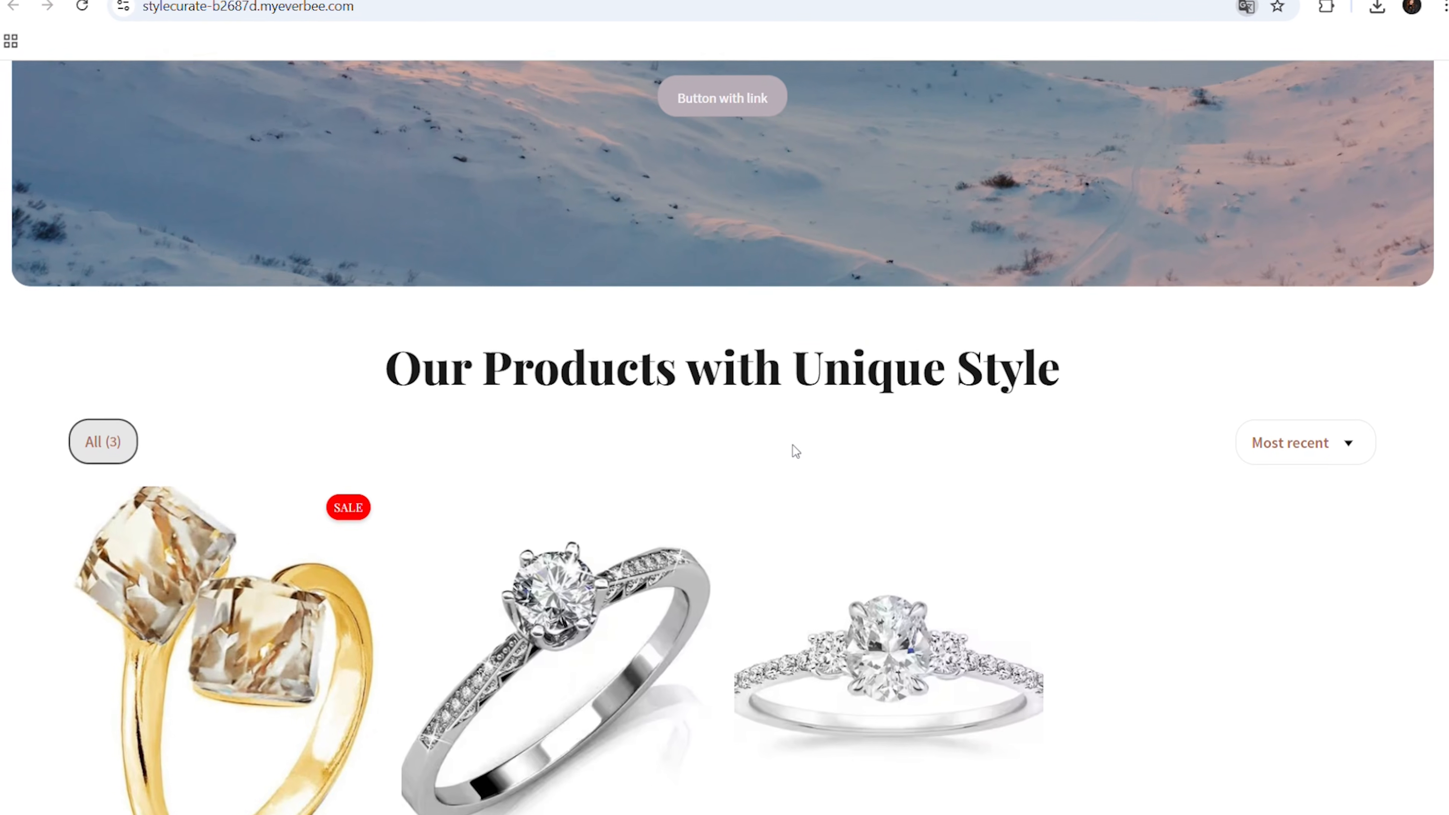
scroll(940, 226, down, 15)
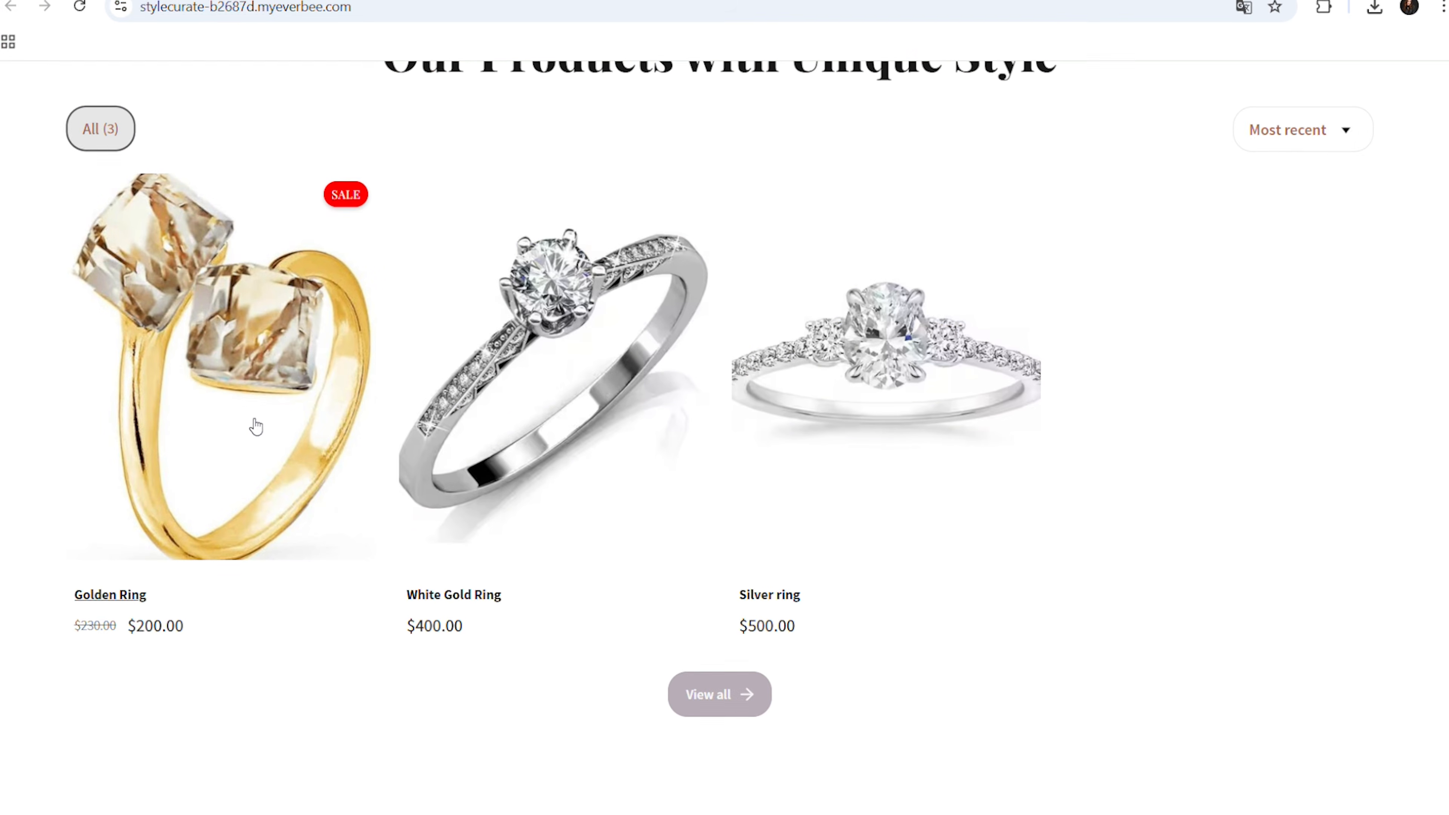
click(254, 424)
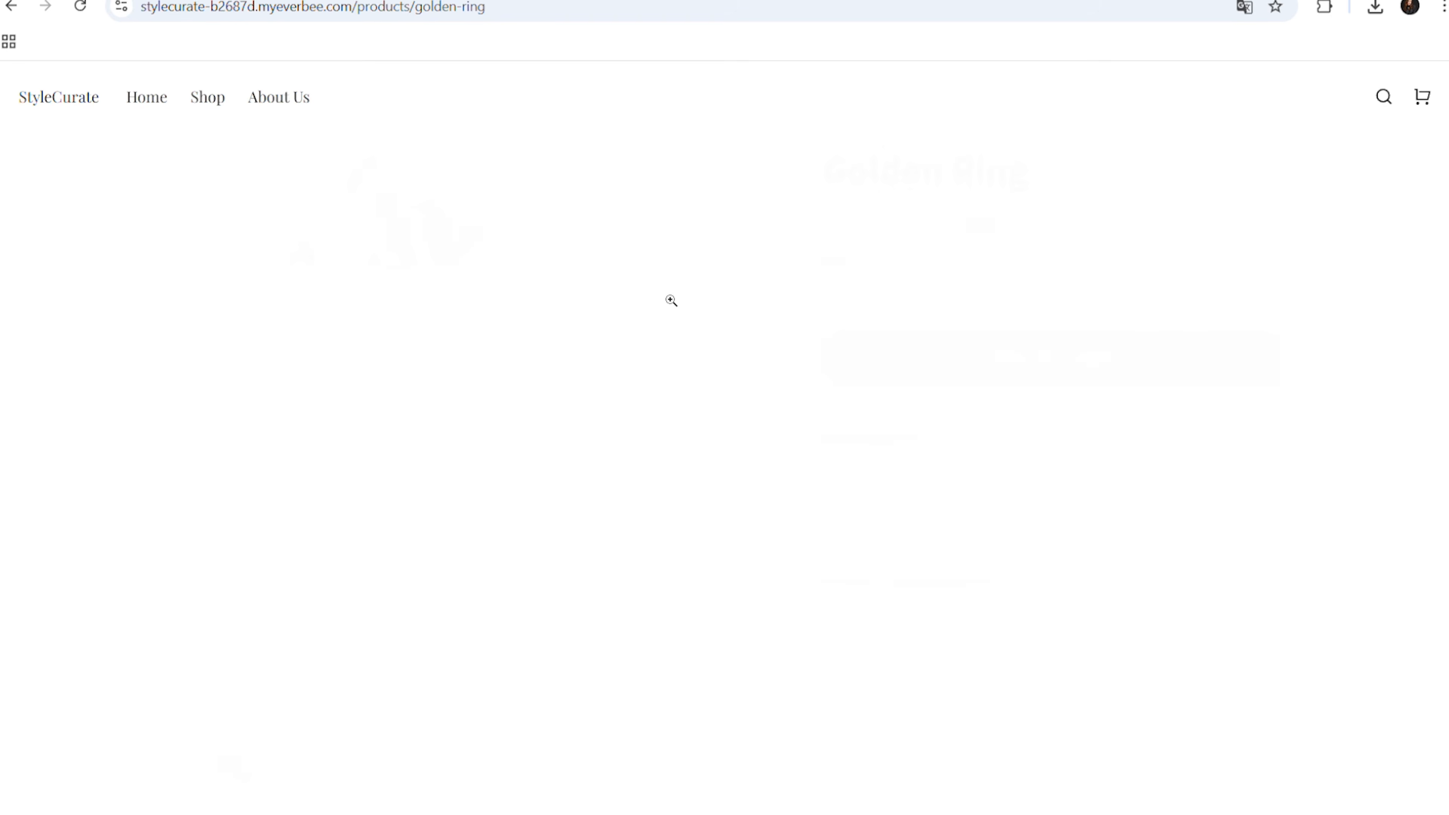
scroll(419, 483, down, 4)
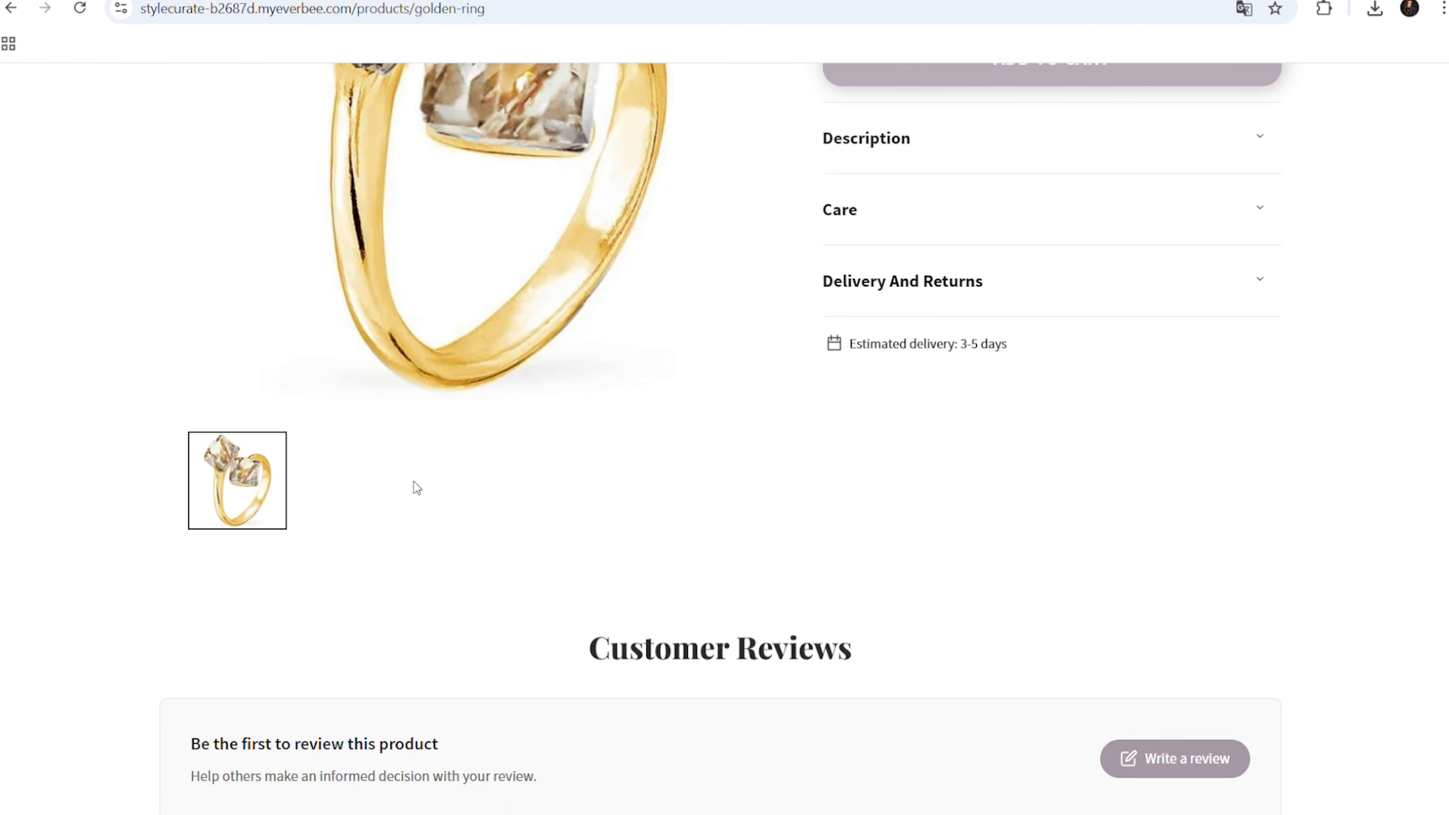
scroll(415, 486, up, 4)
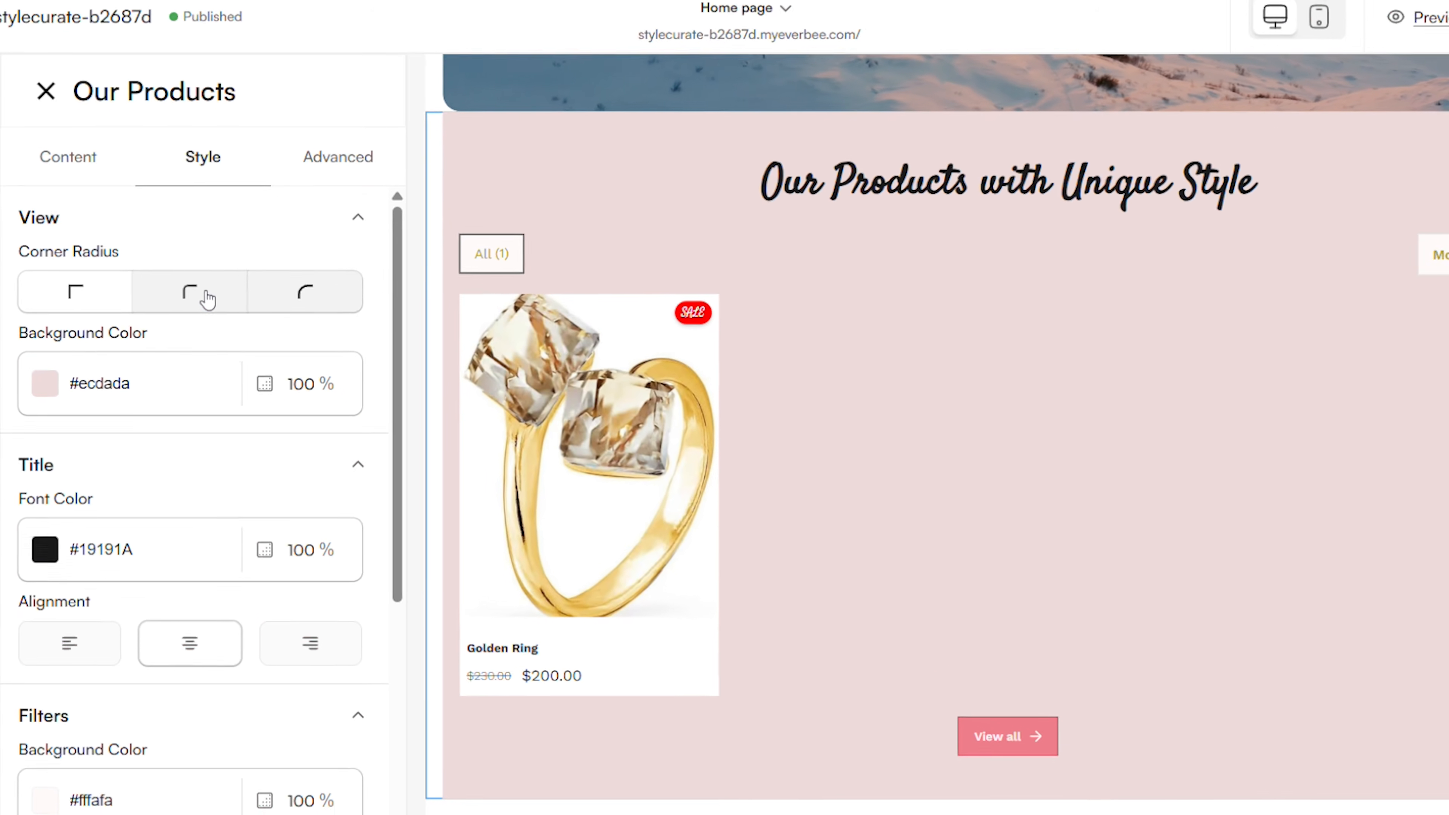
Give the Our Products section the most rounded corner radius
click(322, 269)
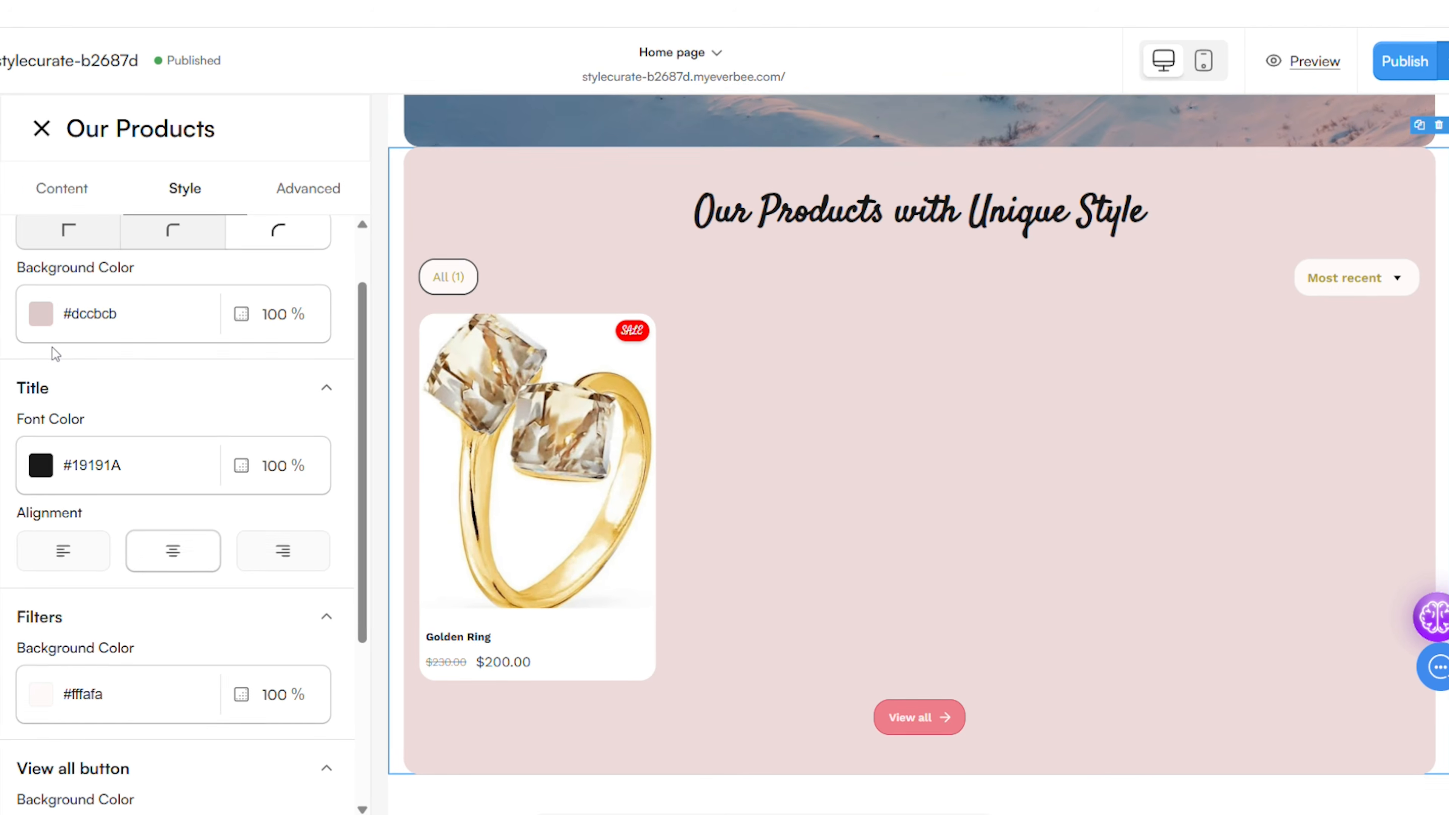
drag(53, 355, 52, 353)
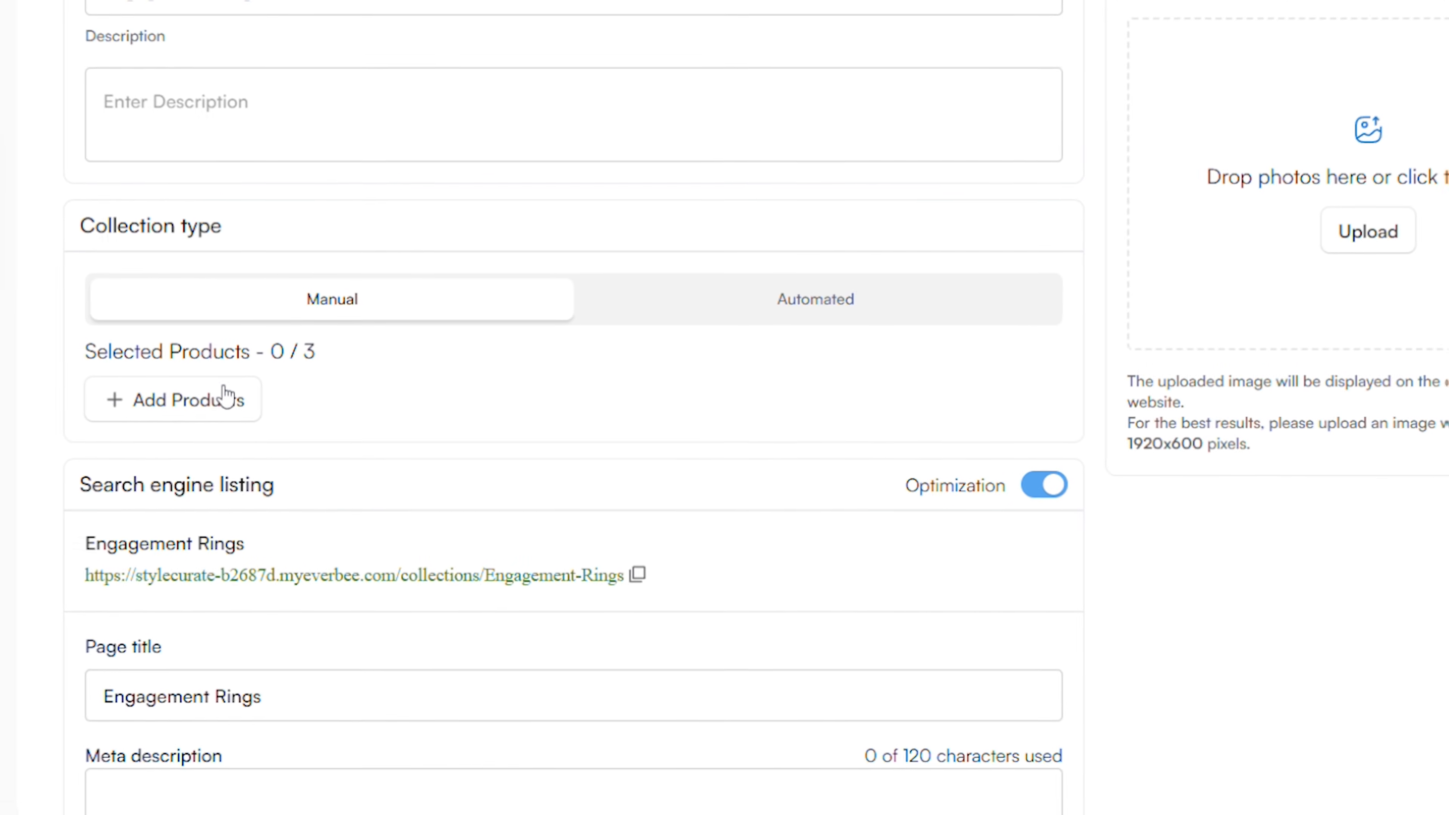
Open the product selection for the Engagement Rings collection
click(217, 385)
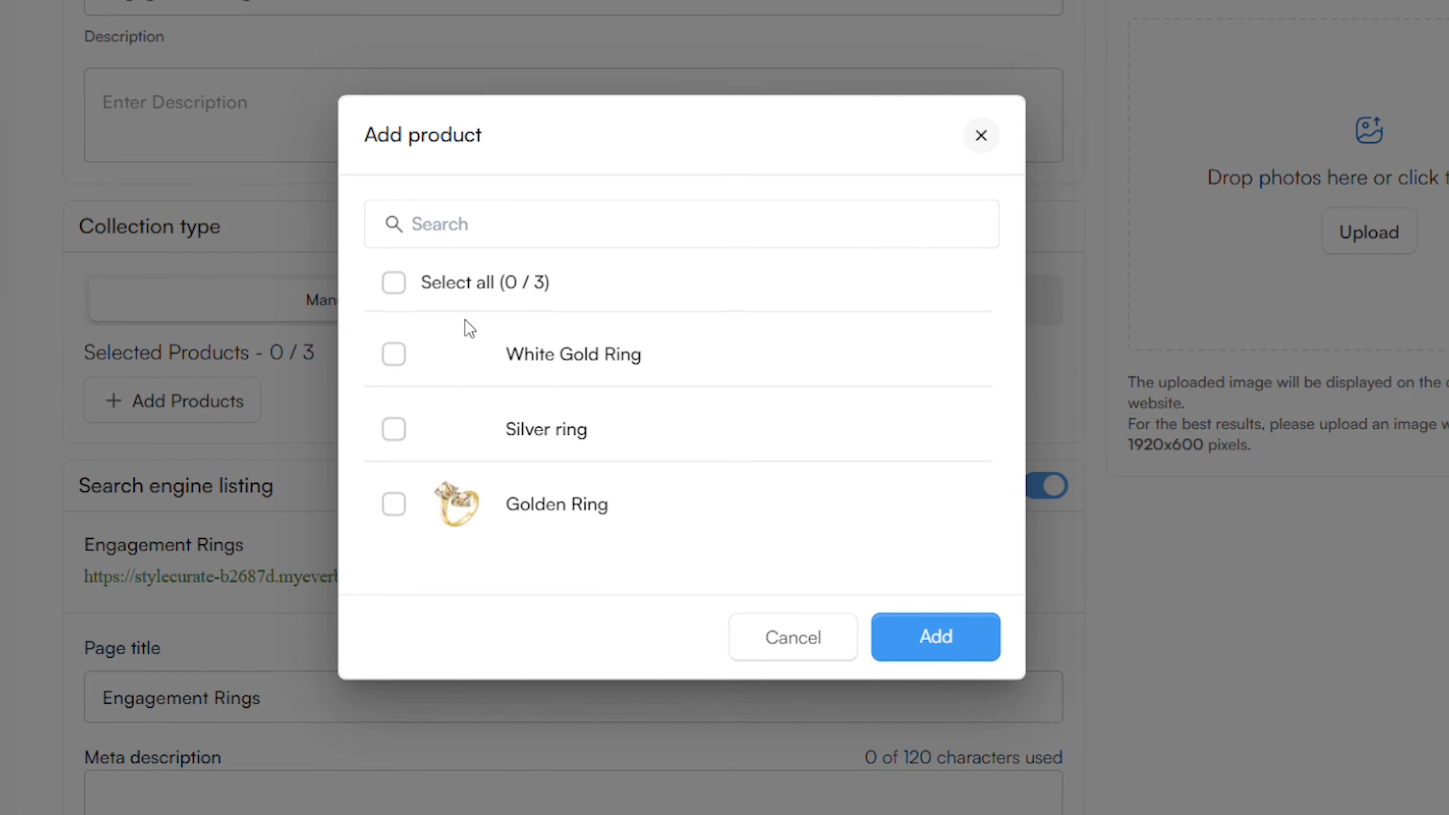